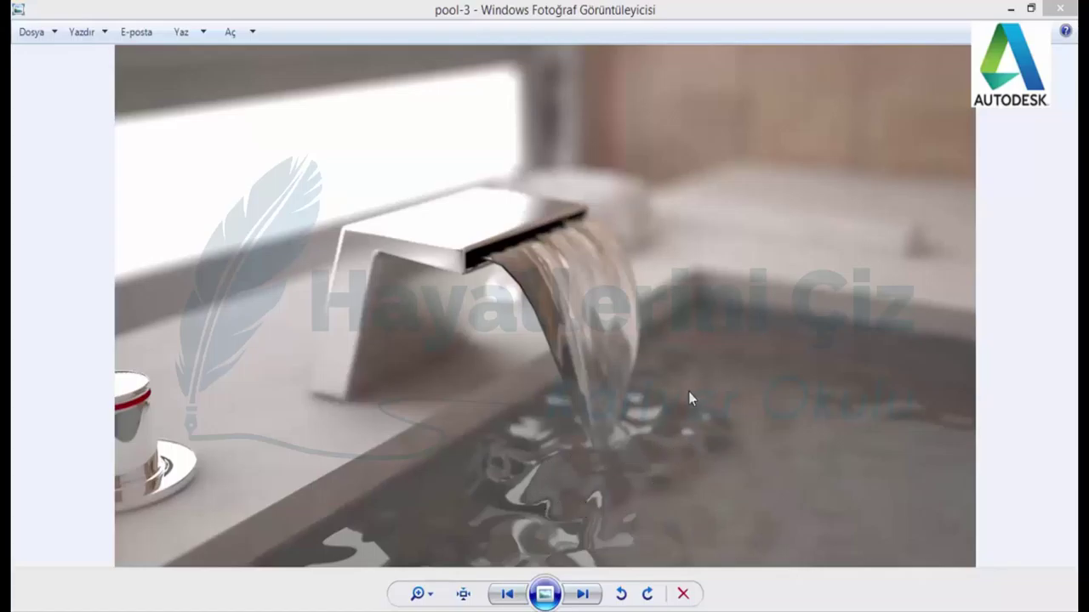
Step: Step through the pool reference renders to the dark clay render and zoom into it
click(590, 594)
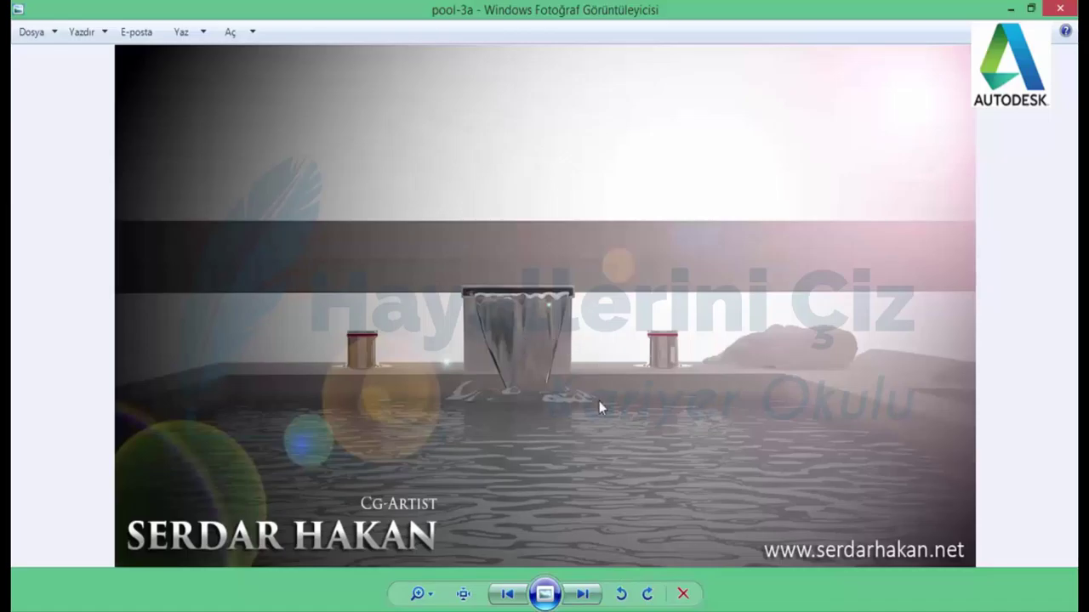
click(581, 596)
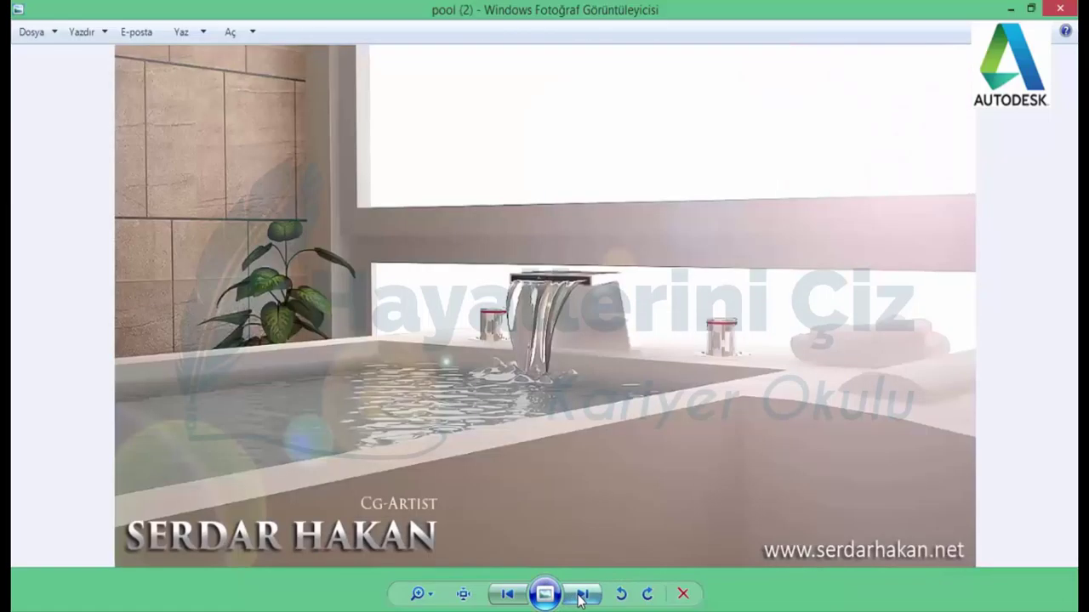
click(581, 595)
click(581, 595)
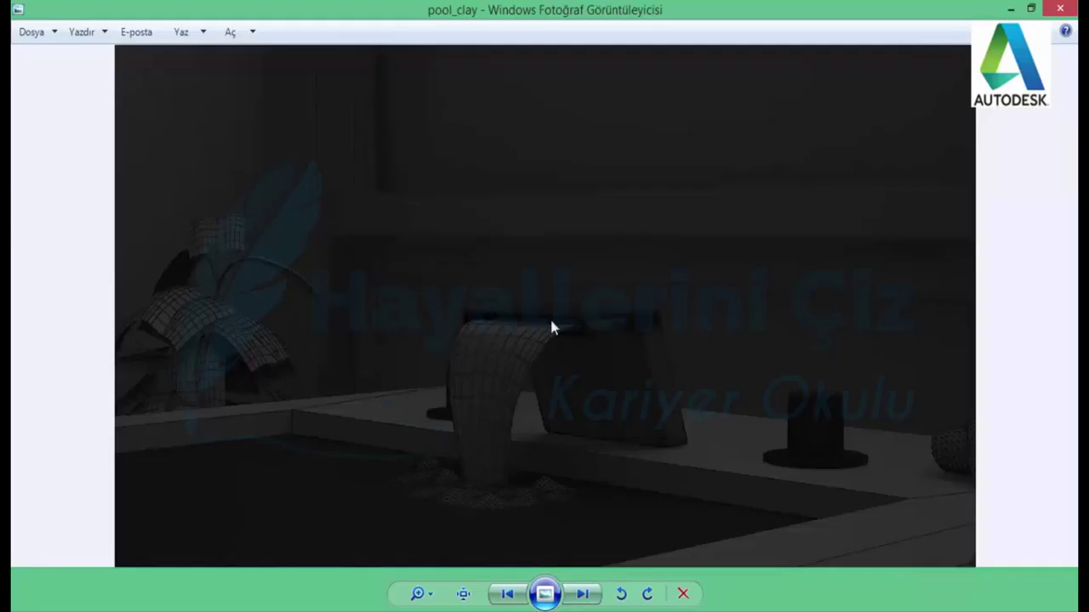
scroll(551, 481, up, 2)
scroll(522, 486, up, 2)
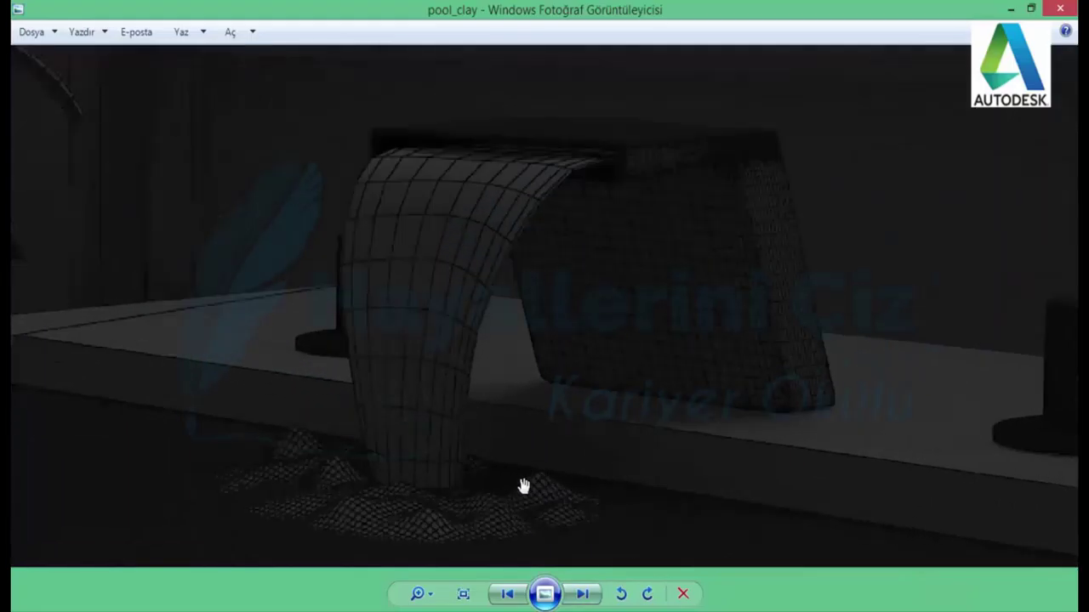
scroll(544, 425, up, 1)
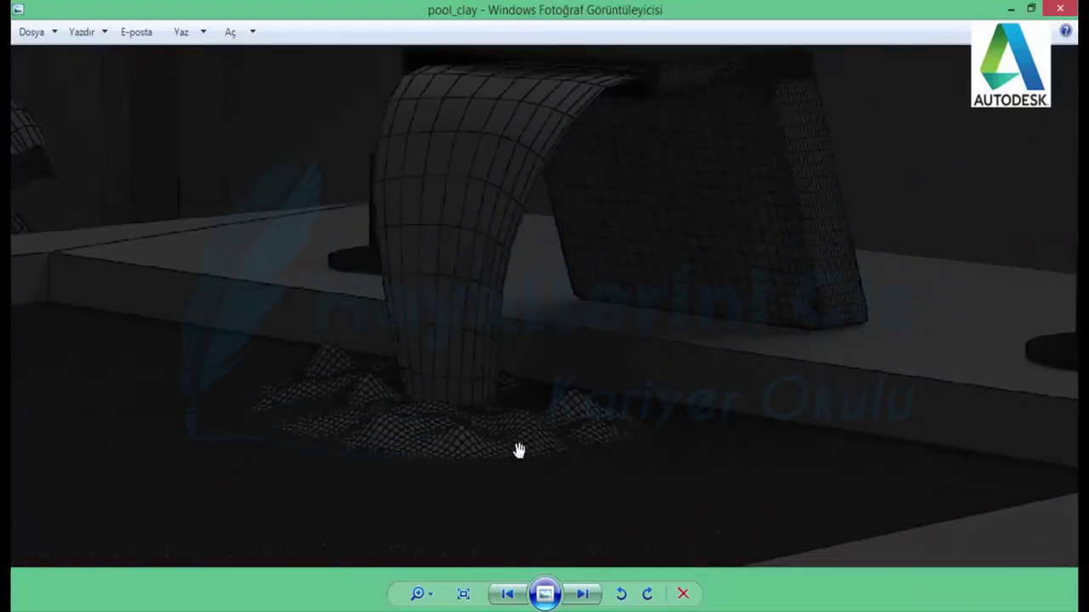
Step: Advance through pool_clay_a, the pool_clay-2 wireframe and pool-2, ending on pool-2a
click(585, 595)
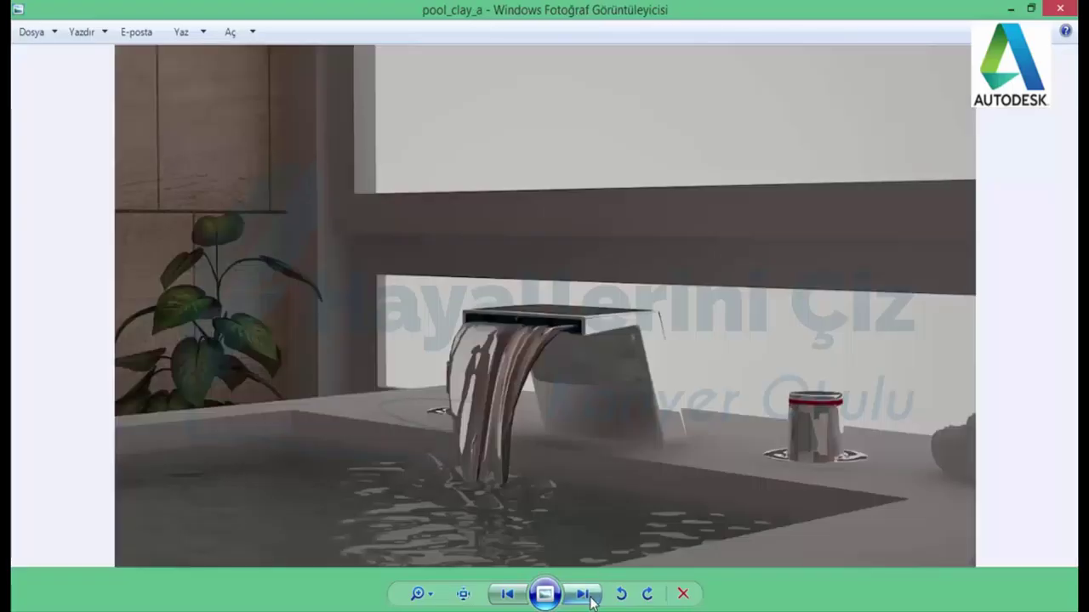
click(590, 598)
click(592, 599)
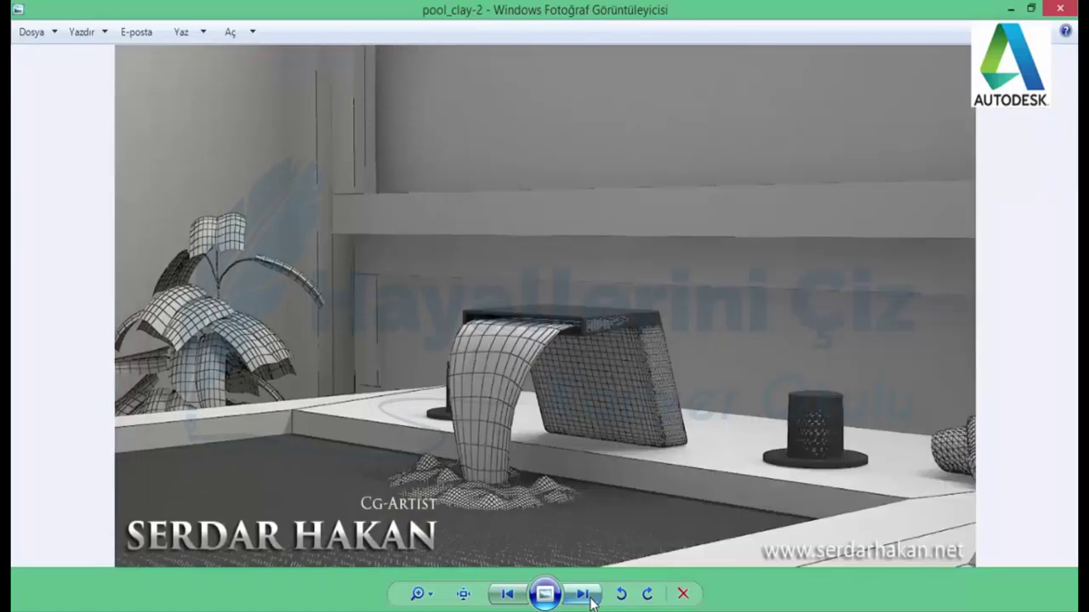
click(591, 600)
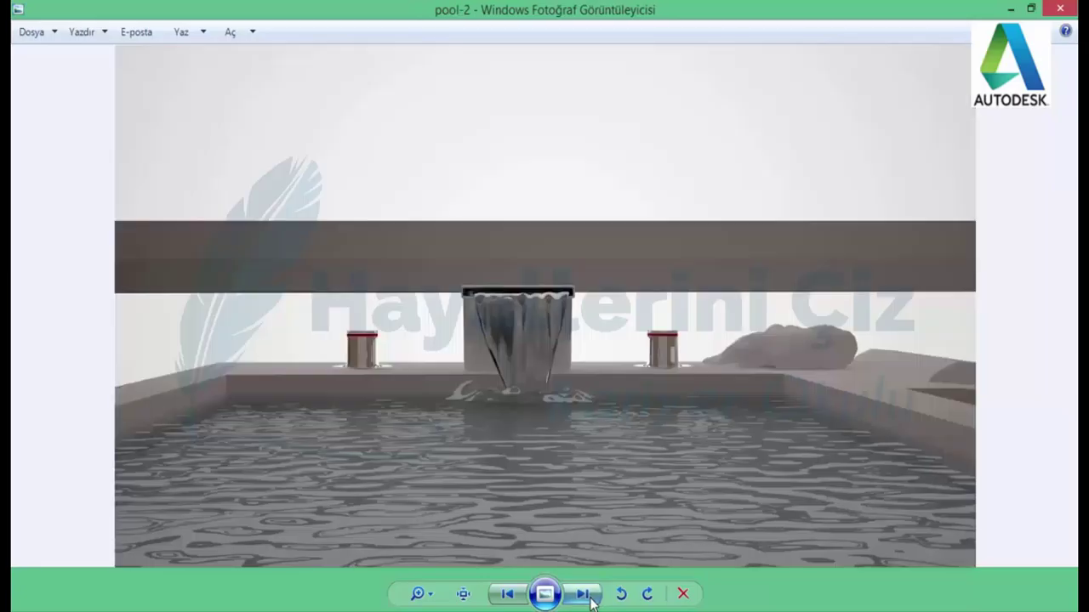
click(591, 600)
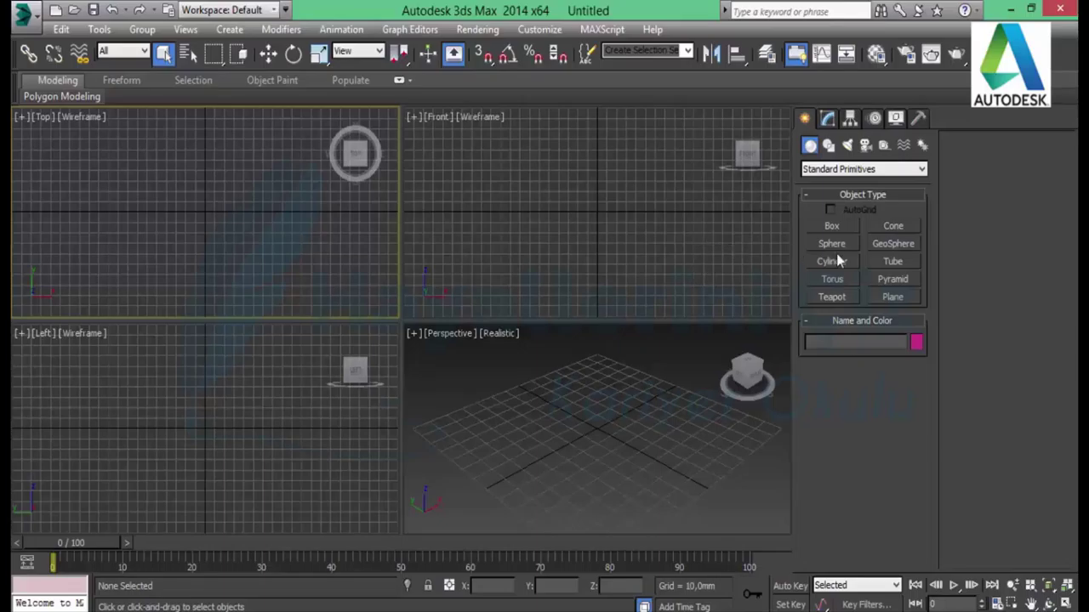
Step: Draw a plane in the Top view and raise it about 20 mm above the grid
click(893, 298)
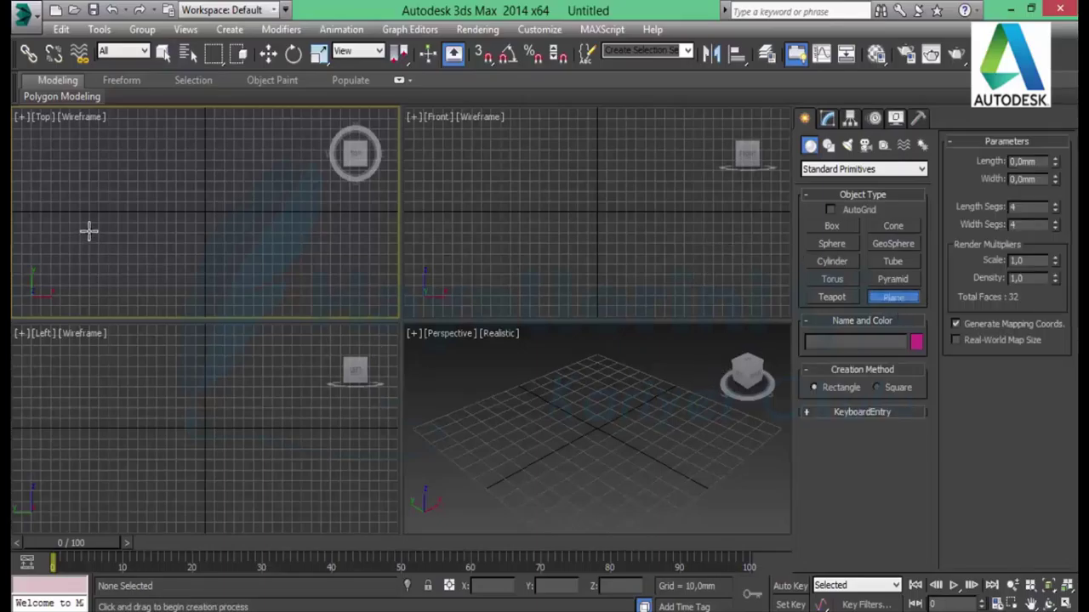
drag(56, 164, 258, 294)
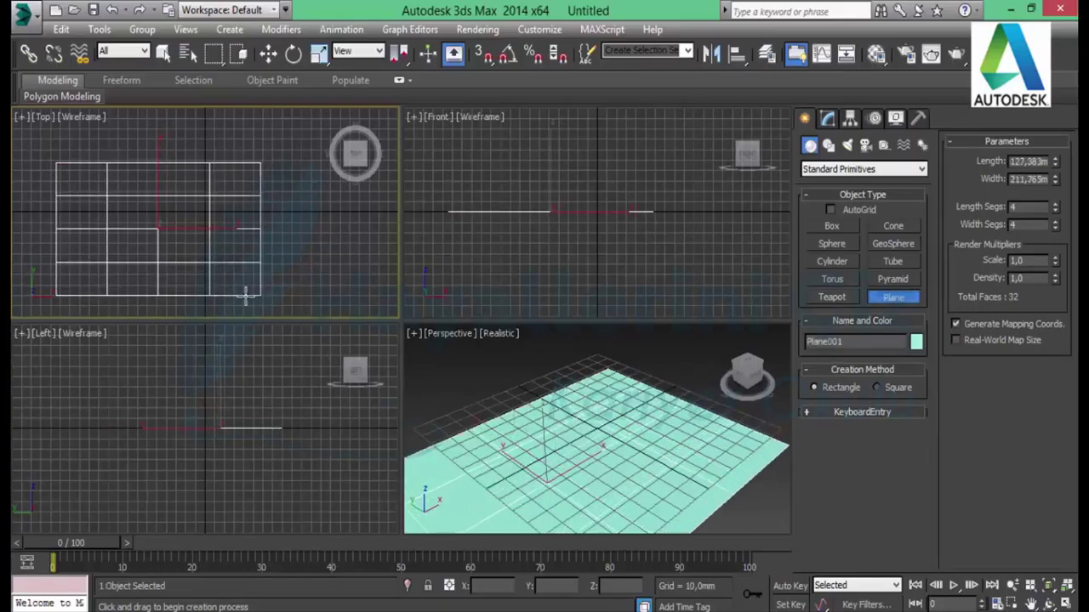
key(w)
right_click(632, 198)
drag(576, 193, 575, 172)
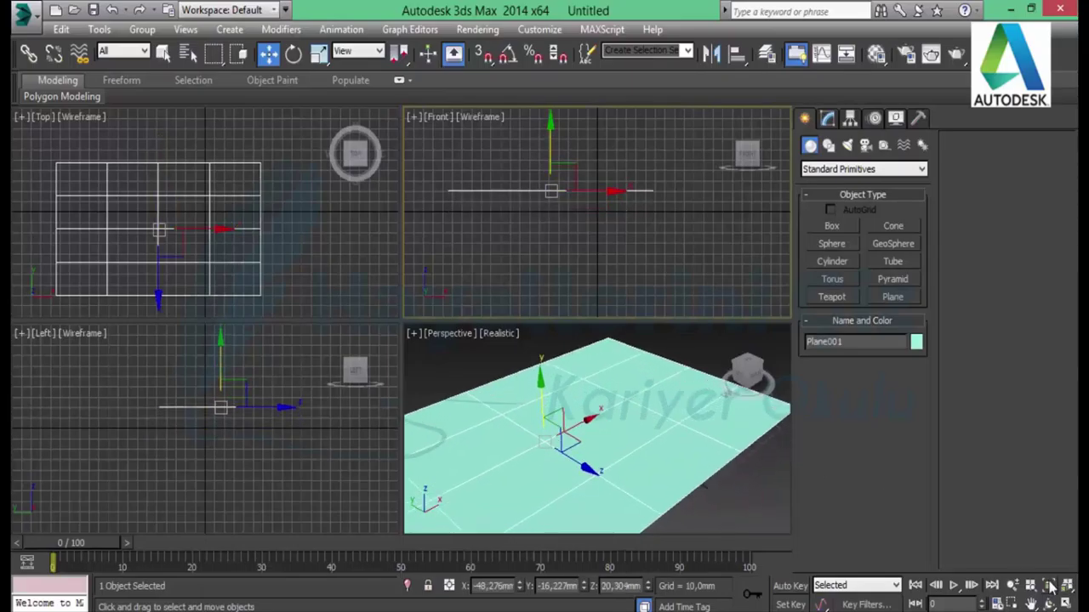
click(1065, 604)
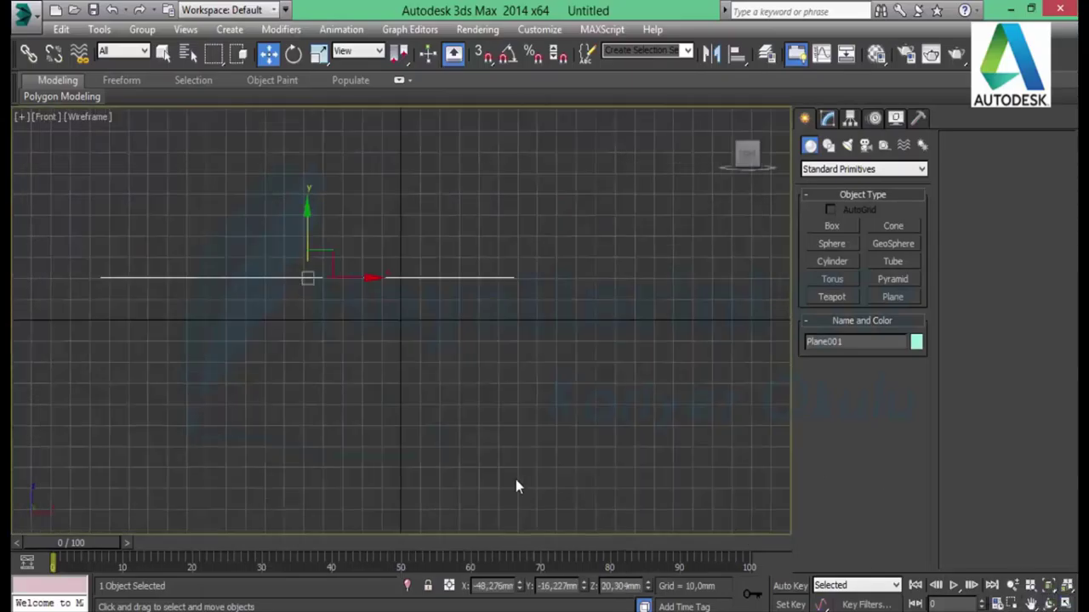
click(1065, 604)
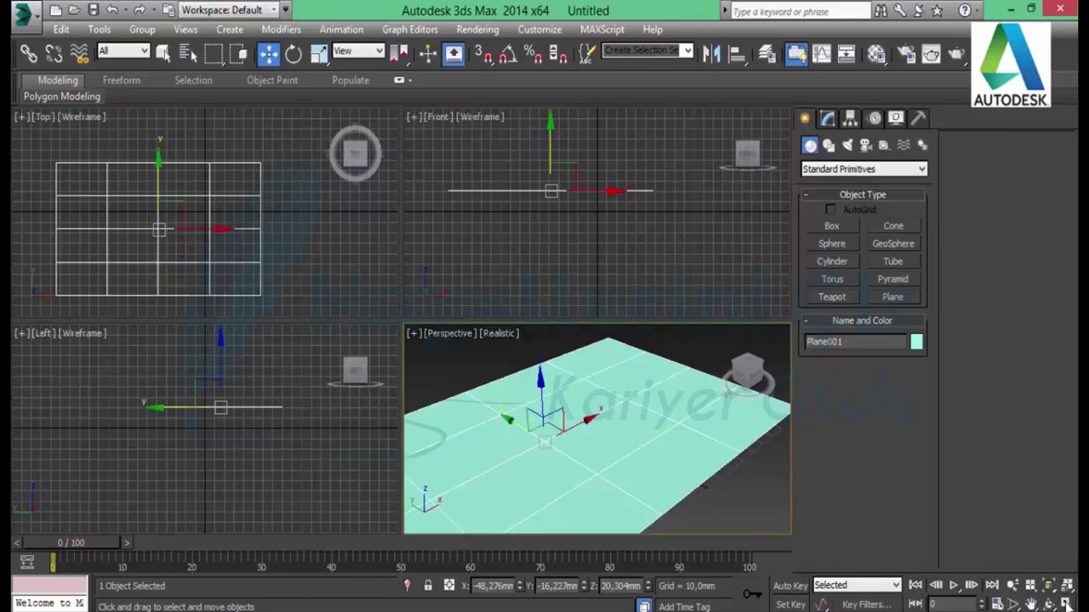
click(1065, 603)
middle_drag(513, 472, 615, 433)
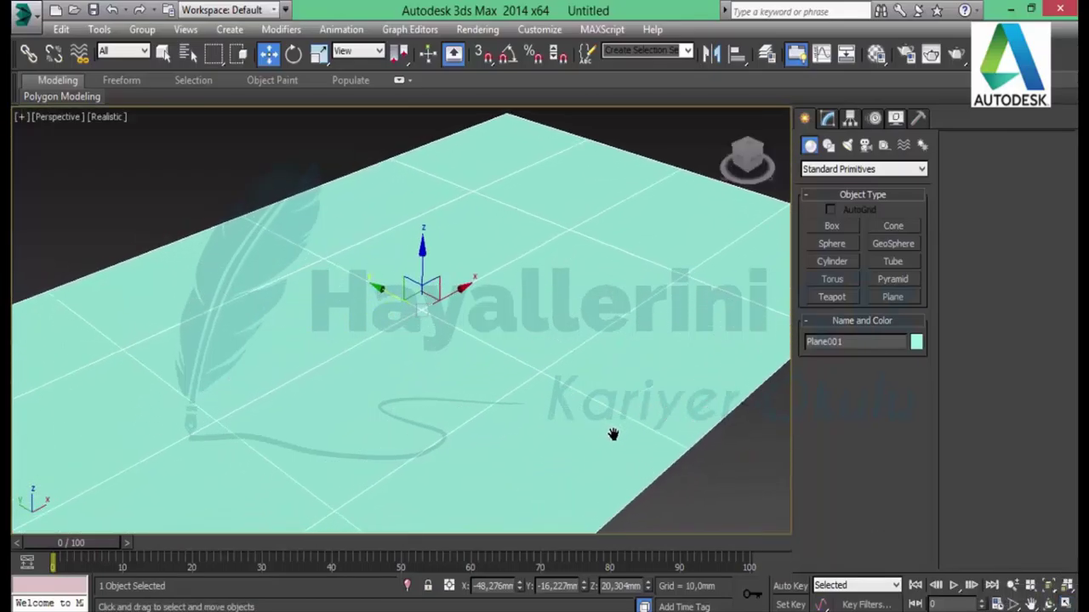
Step: Set the plane's Length Segs and Width Segs to 16 each
click(828, 118)
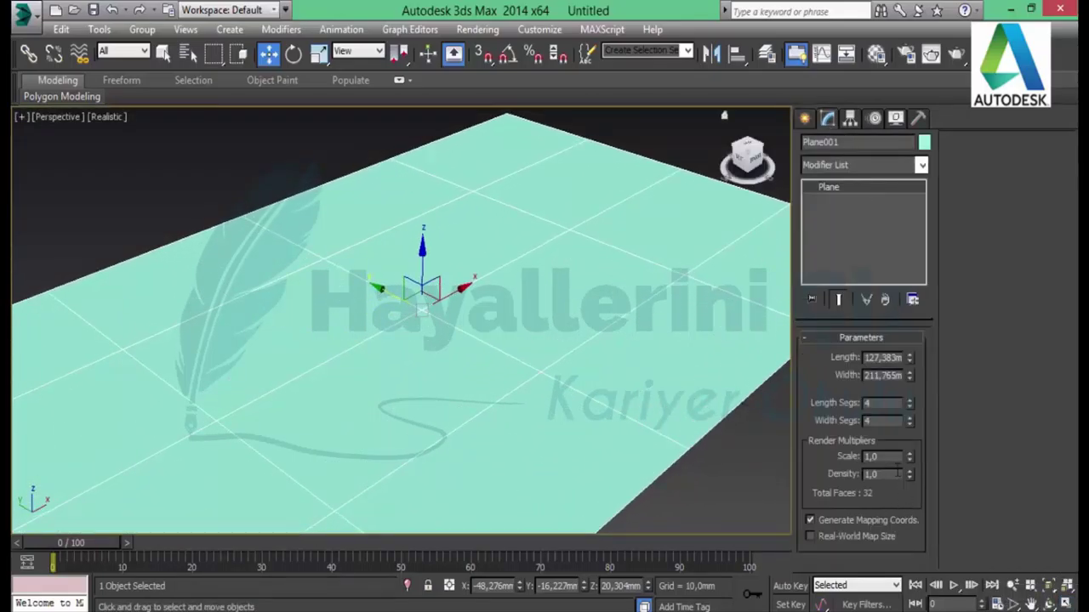
double_click(889, 405)
text(16)
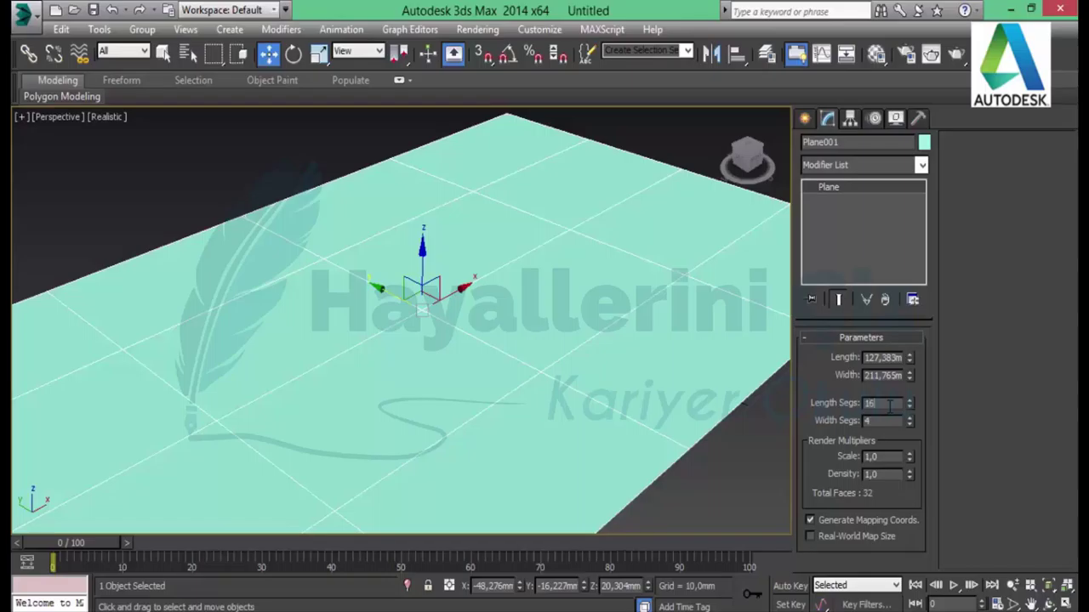
double_click(881, 422)
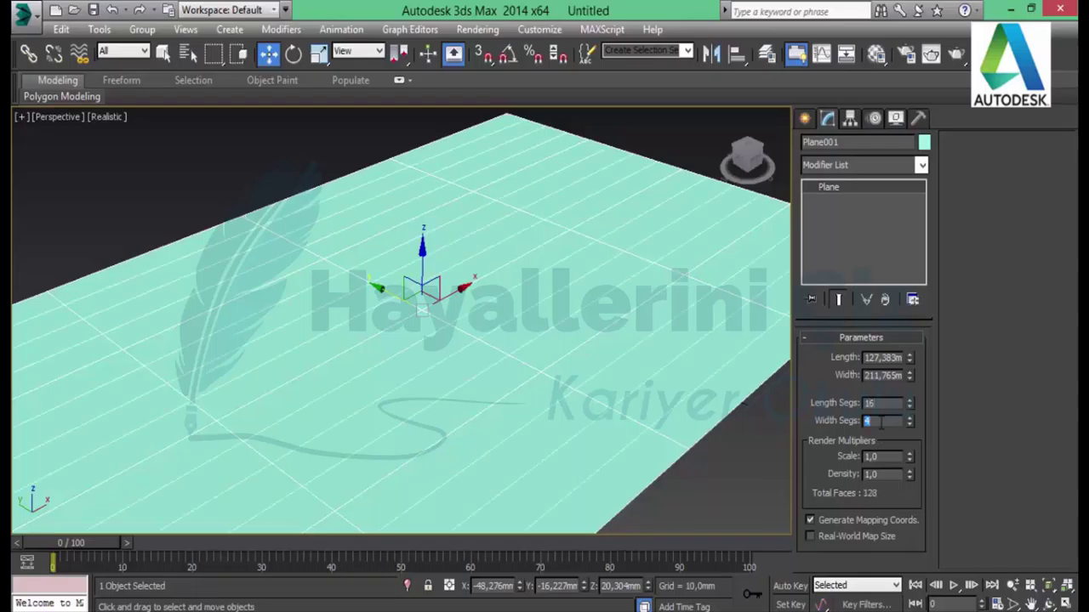
text(16)
key(Return)
click(881, 164)
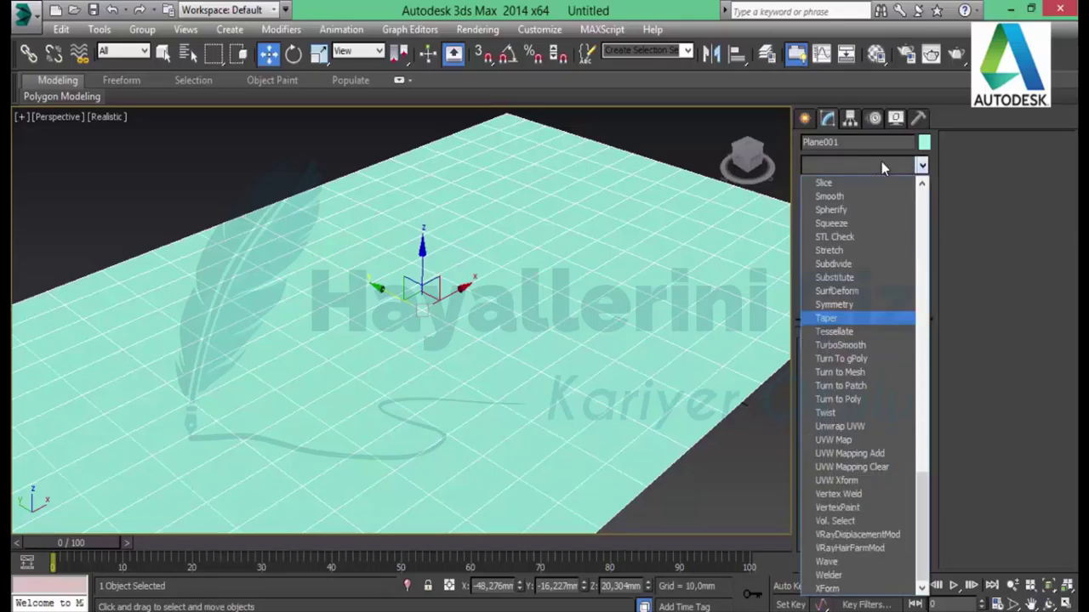
Step: Add TurboSmooth with 2 iterations to Plane001 and convert it to an Editable Poly
click(861, 344)
click(909, 362)
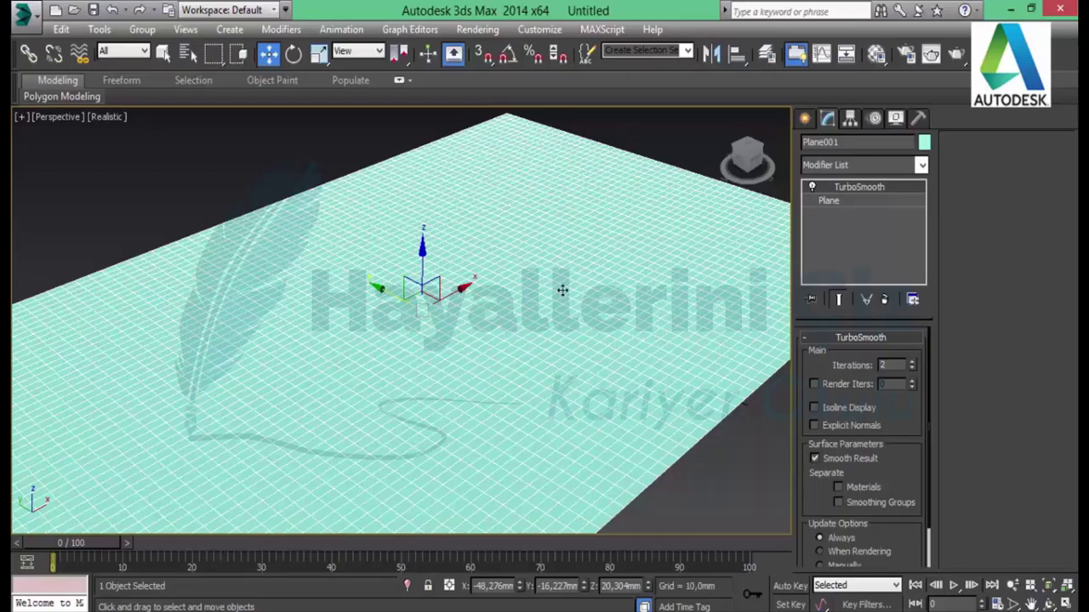
right_click(560, 288)
mouse_move(614, 444)
click(758, 457)
Step: Zoom in on the plane and enter Polygon sub-object mode
click(1011, 585)
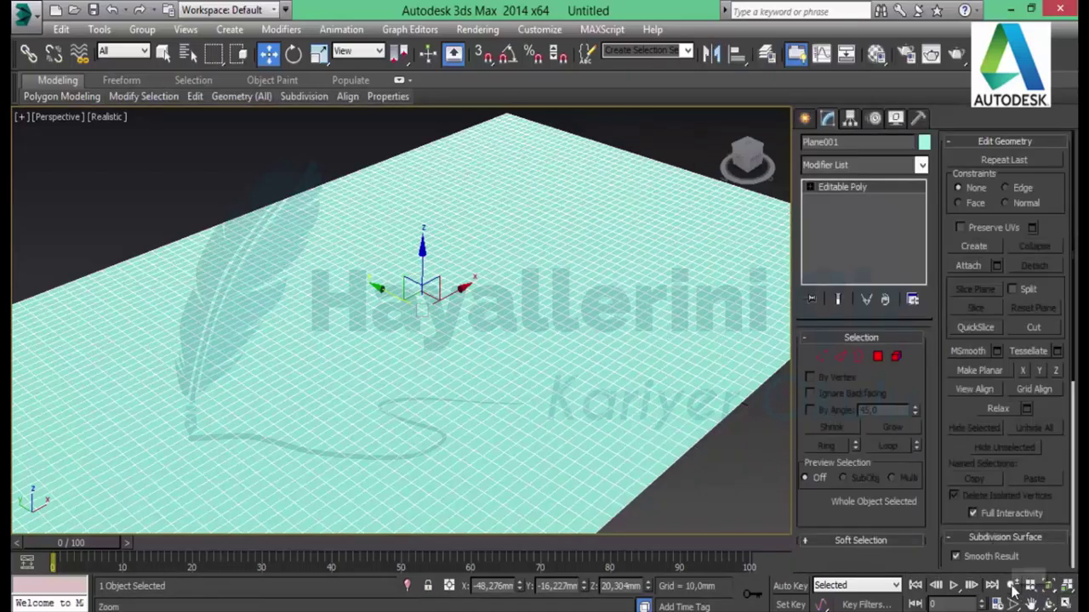
drag(660, 288, 659, 259)
mouse_move(705, 219)
mouse_down()
mouse_move(527, 414)
mouse_move(488, 345)
mouse_move(504, 381)
mouse_up()
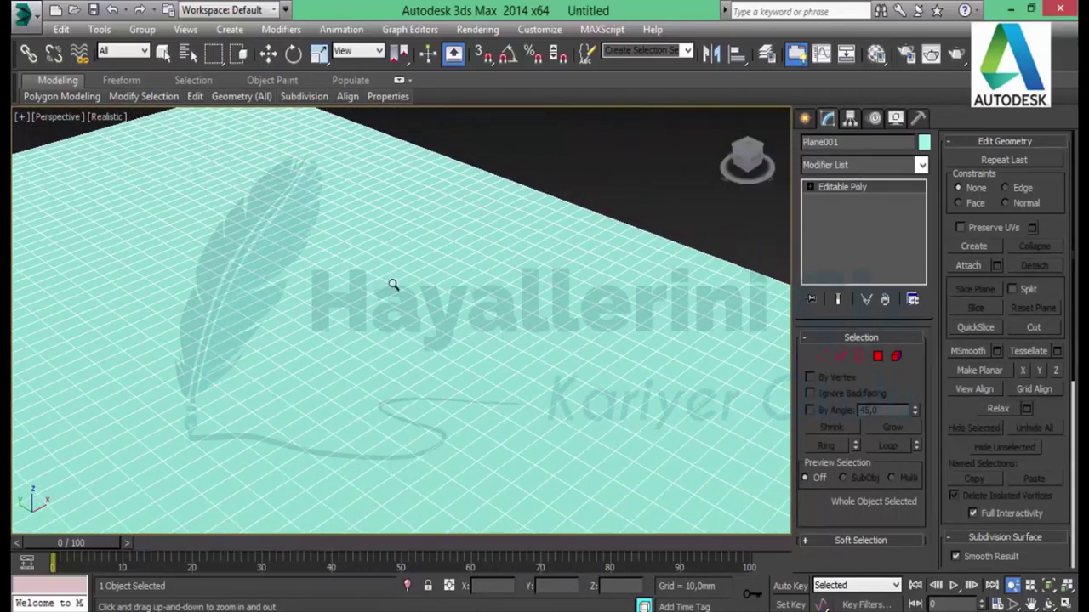
click(878, 357)
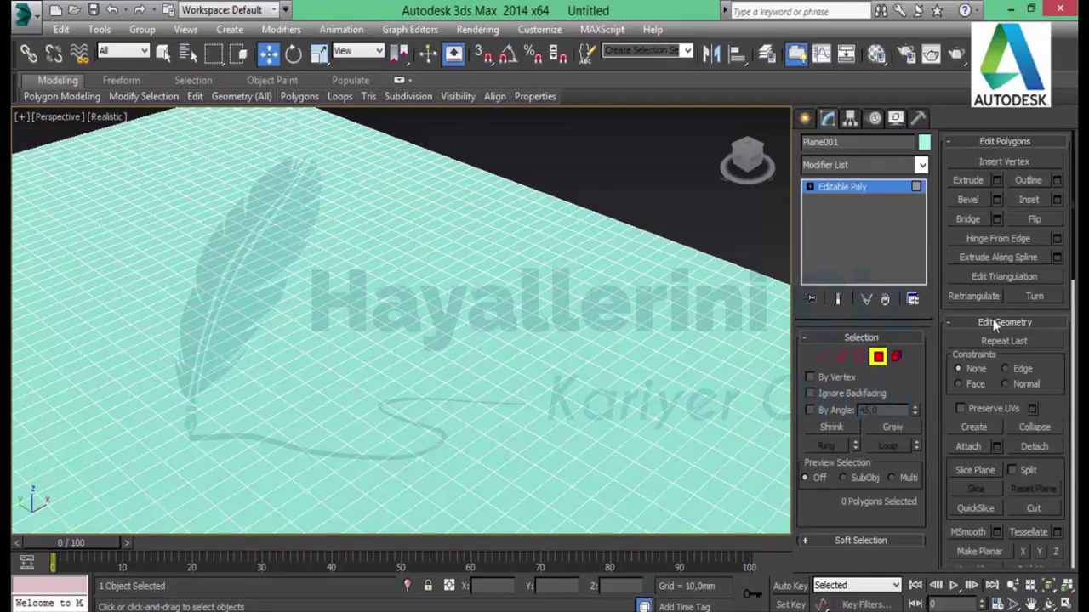
Step: Collapse the material ID, smoothing groups, vertex colors and subdivision rollouts to reveal Paint Deformation
scroll(1043, 372, down, 5)
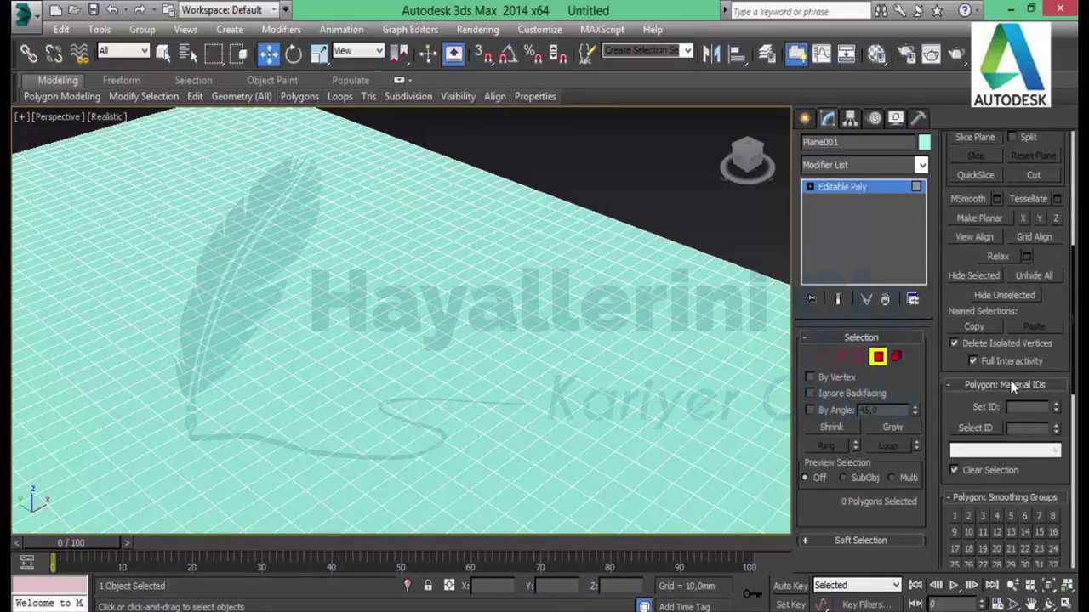
click(1012, 386)
click(1013, 407)
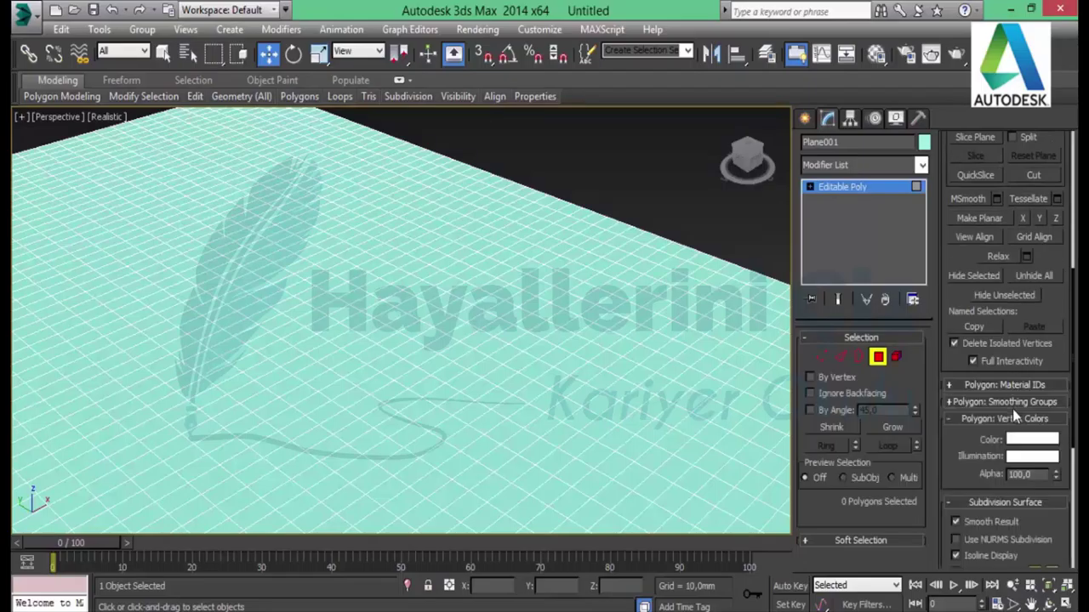
click(979, 423)
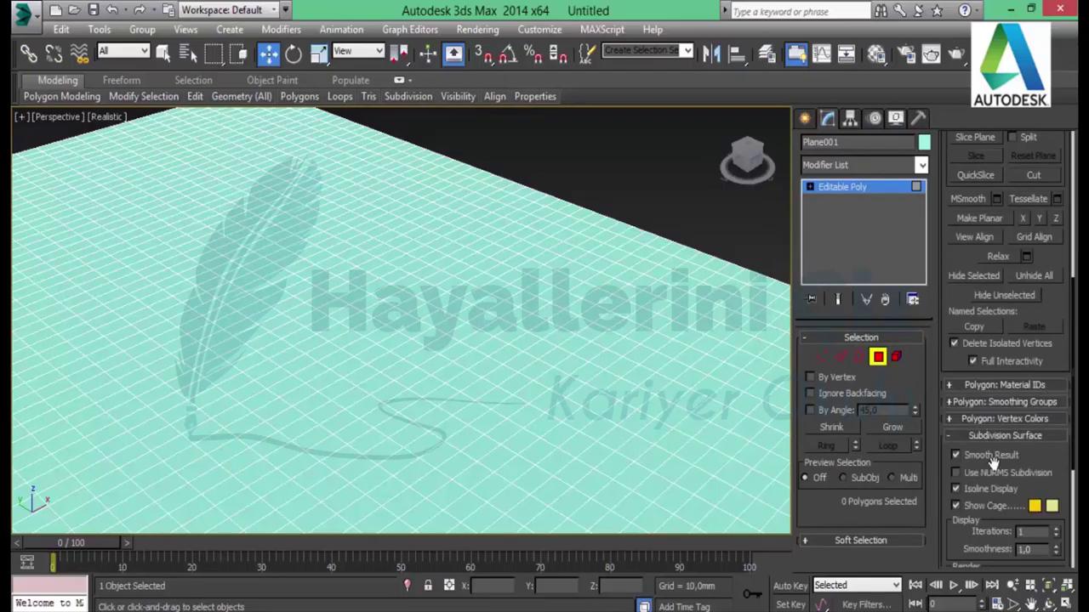
click(1034, 438)
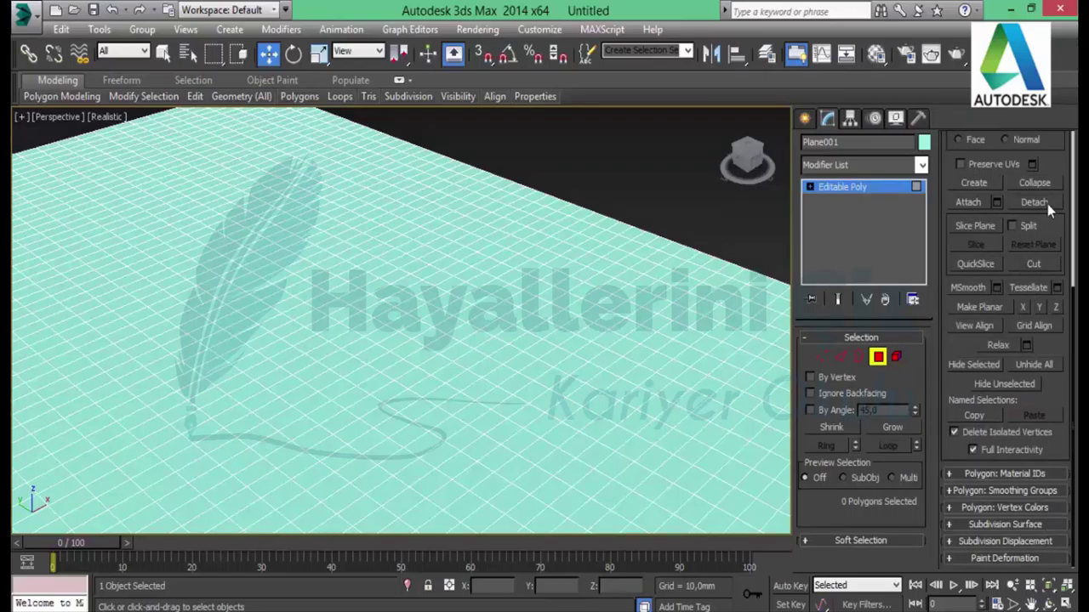
scroll(1021, 323, up, 3)
Step: Expand Paint Deformation, toggle Push/Pull on and off, then return to Plane001's object level
scroll(987, 459, down, 3)
click(1036, 558)
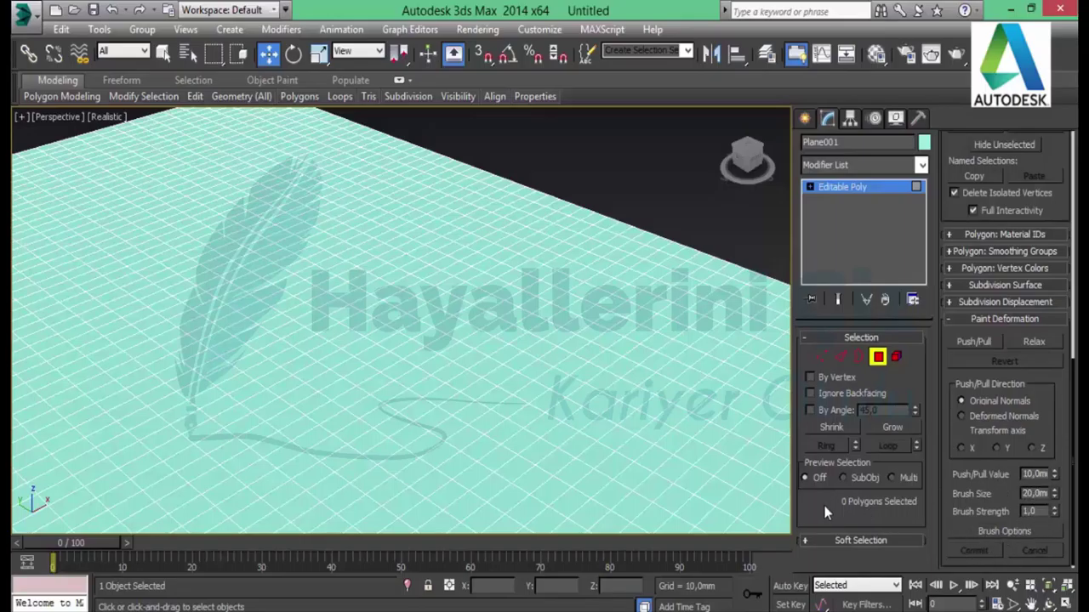
click(979, 347)
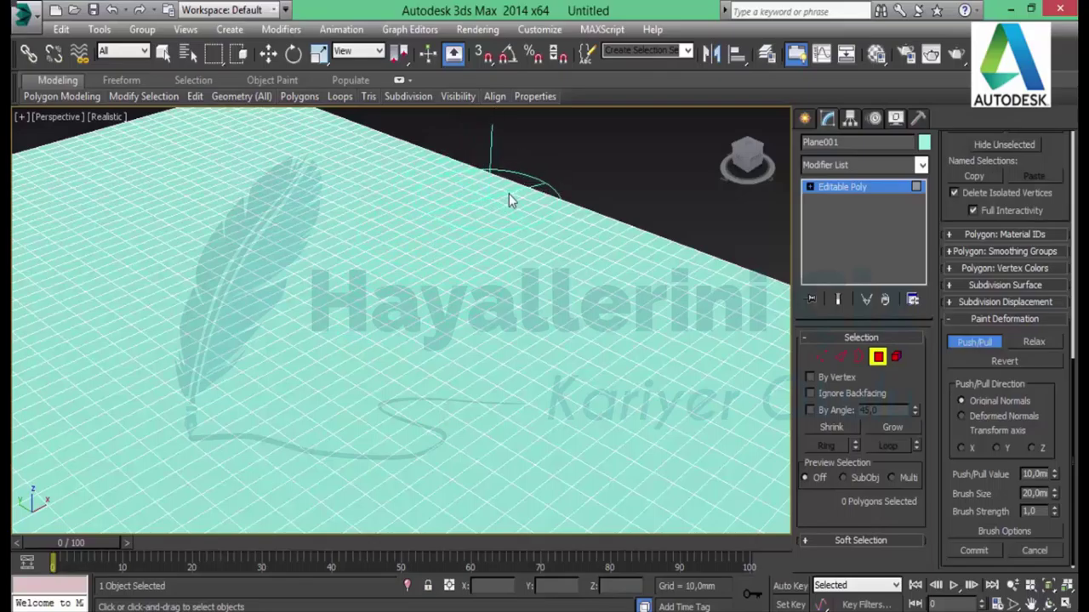
click(979, 348)
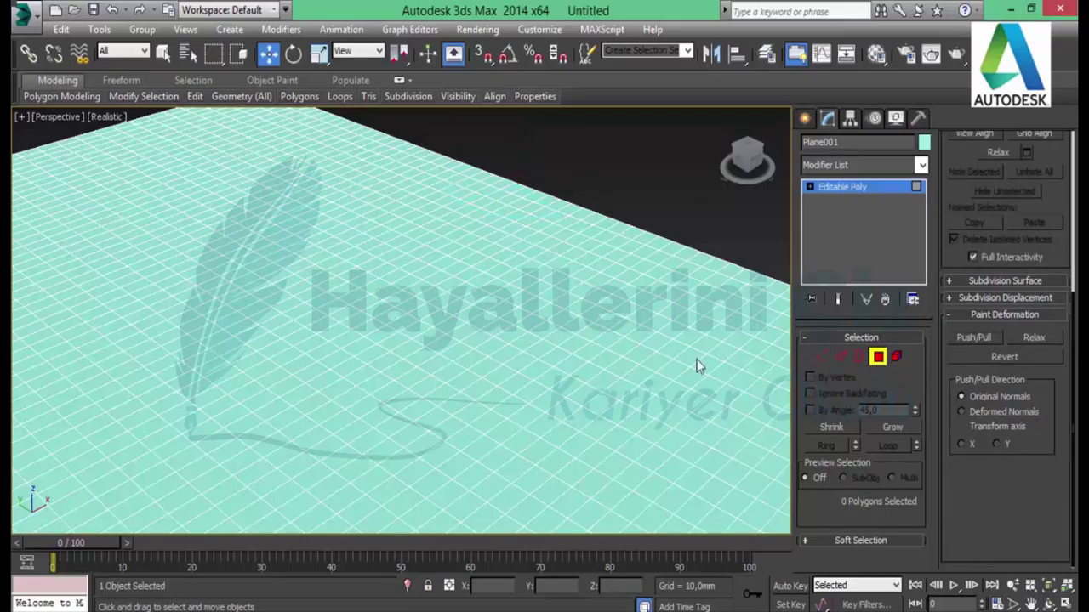
click(877, 356)
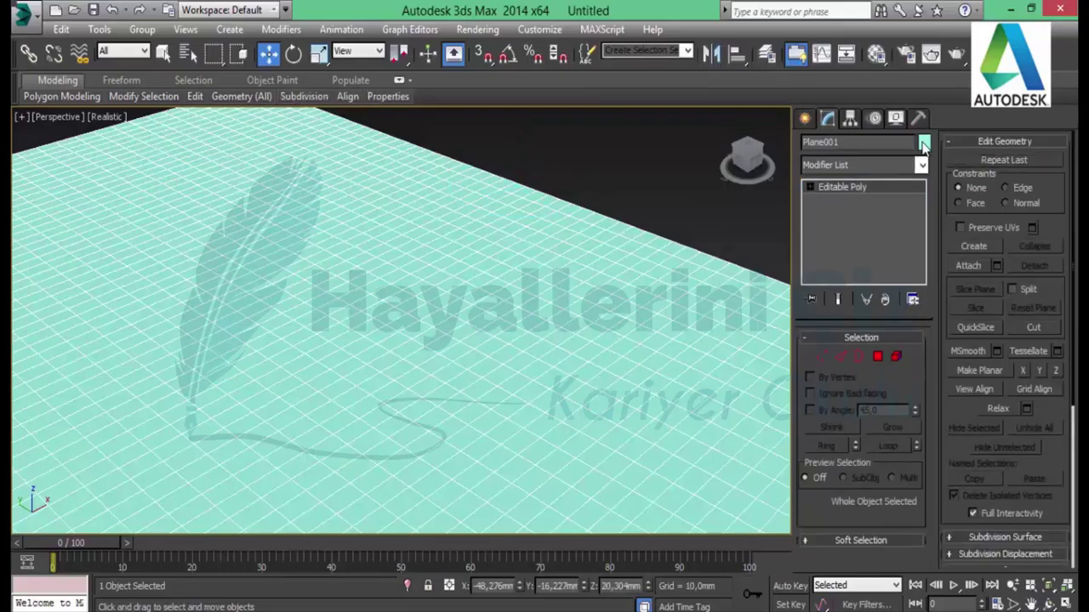
Step: Set Plane001's object colour to black
click(924, 143)
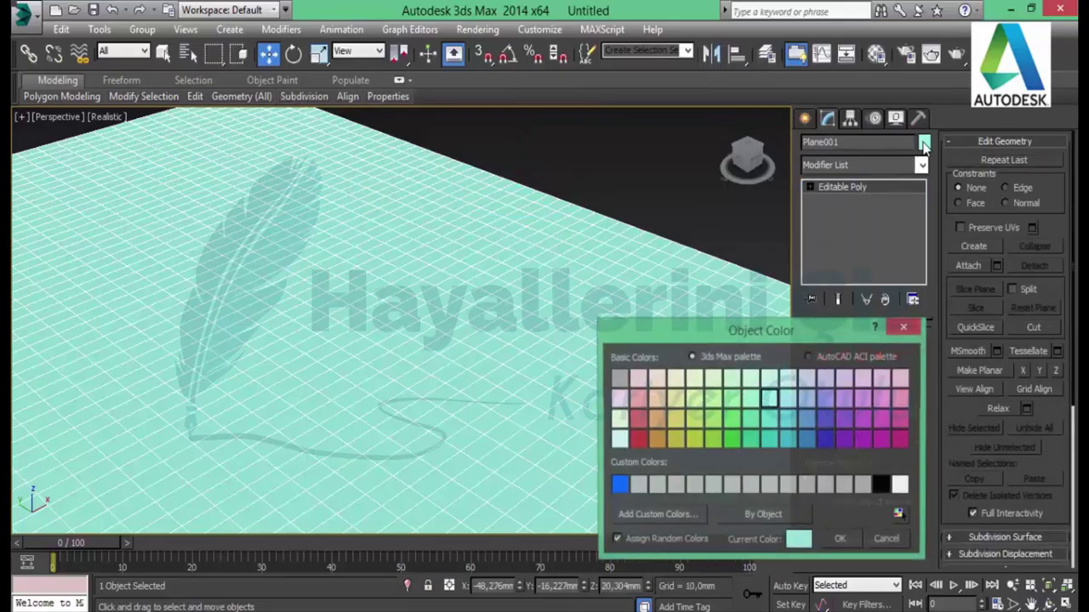
click(881, 485)
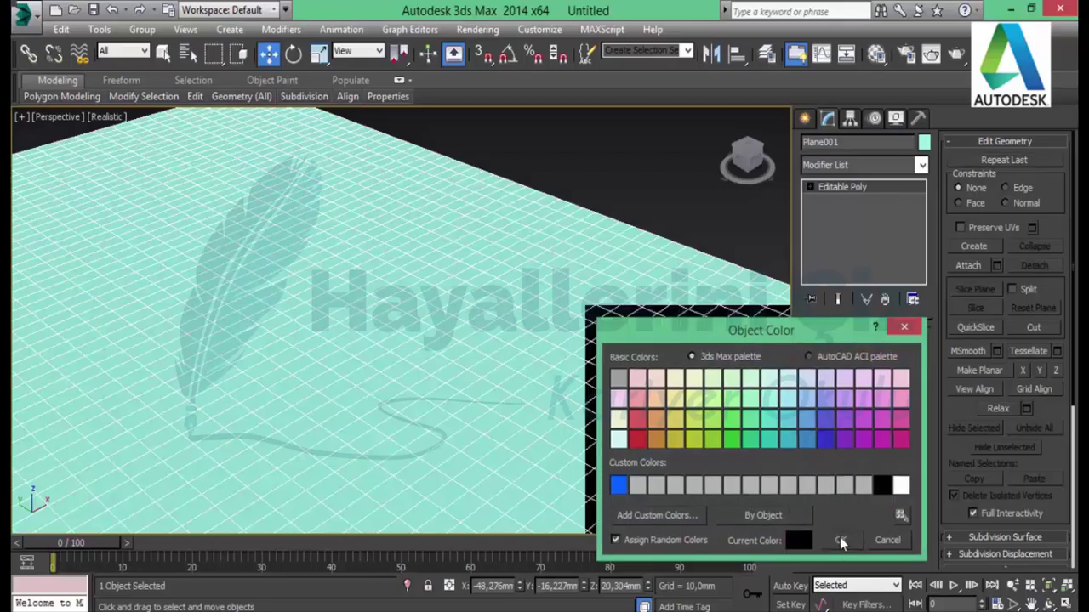
click(839, 539)
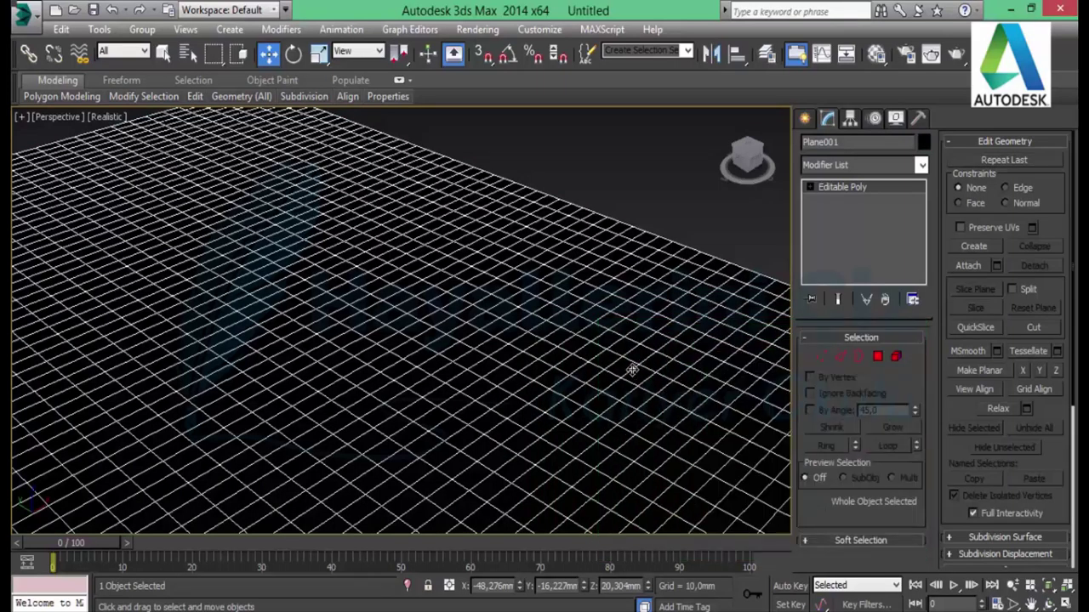
Step: Replace it with a custom dark grey of about RGB 13,13,13
click(925, 146)
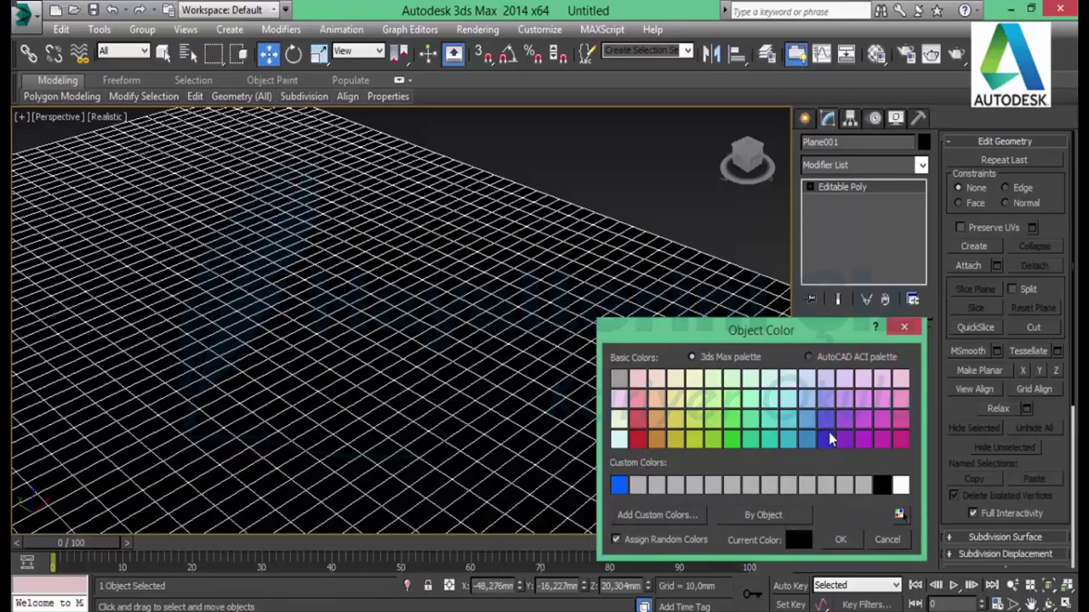
click(683, 516)
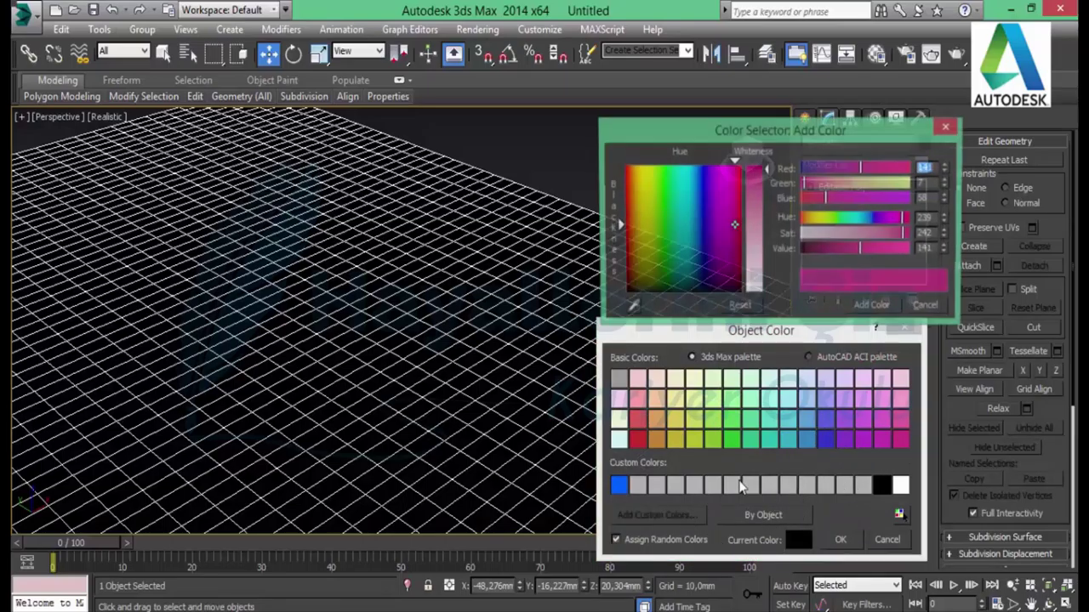
drag(643, 290, 623, 297)
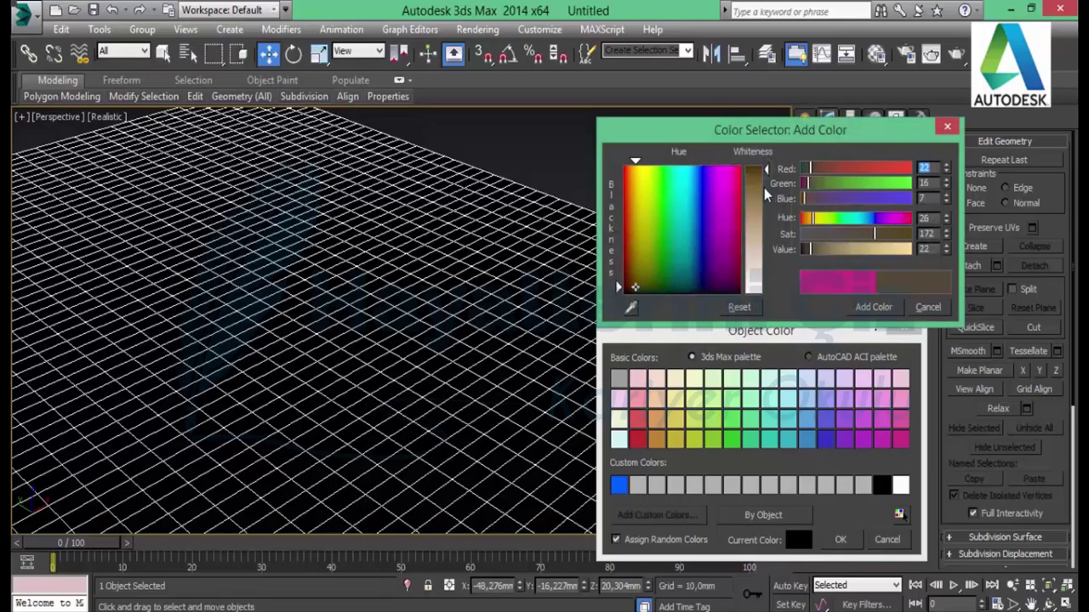
drag(765, 169, 769, 174)
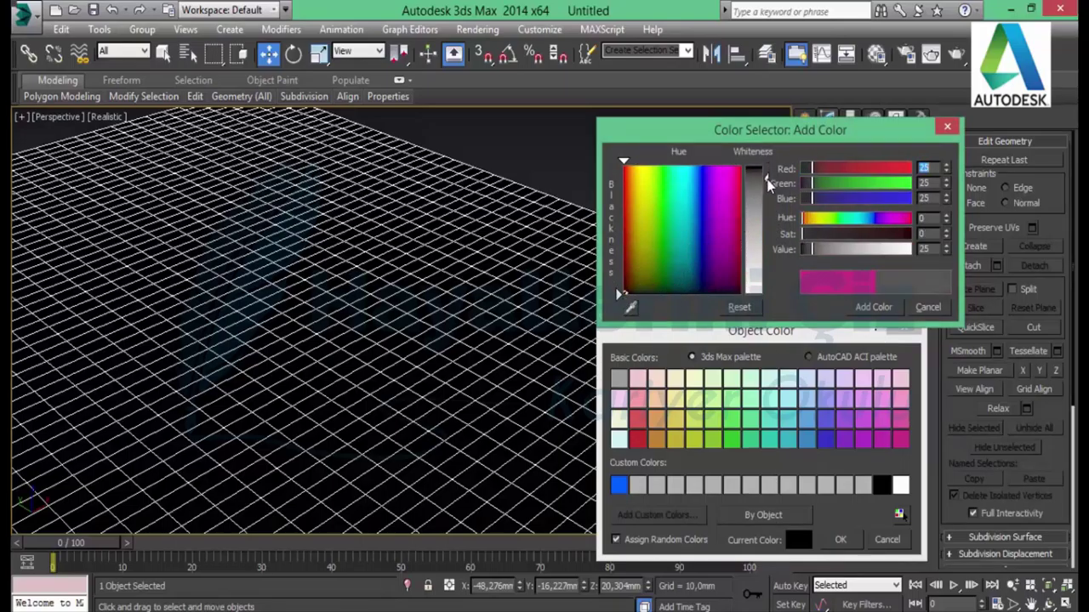
click(873, 307)
click(844, 541)
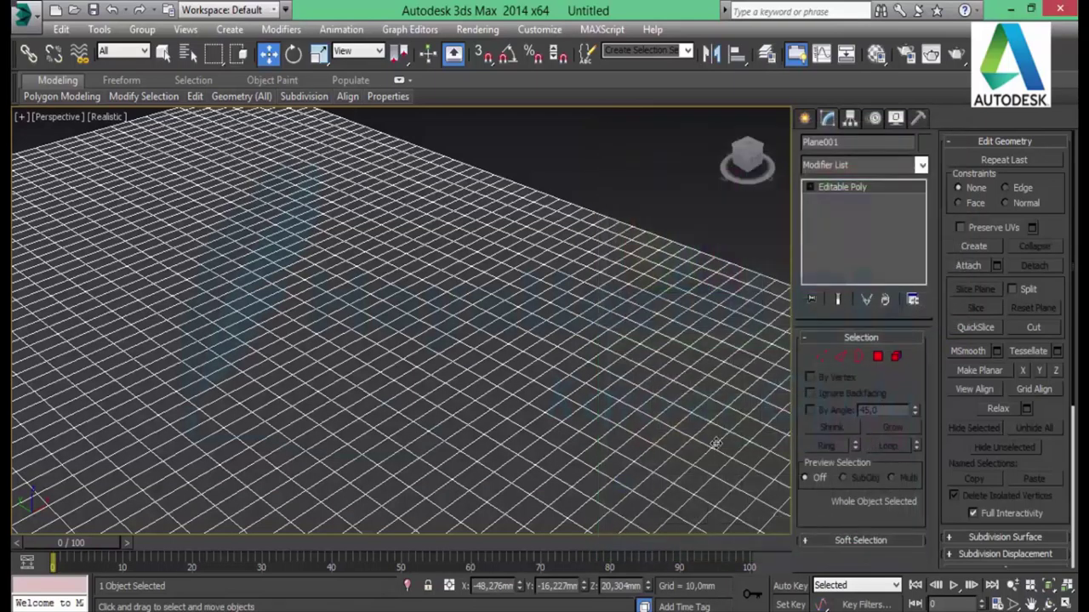
Step: Enter Polygon mode and activate Paint Deformation Push/Pull at 10 mm value, 20 mm brush
click(877, 357)
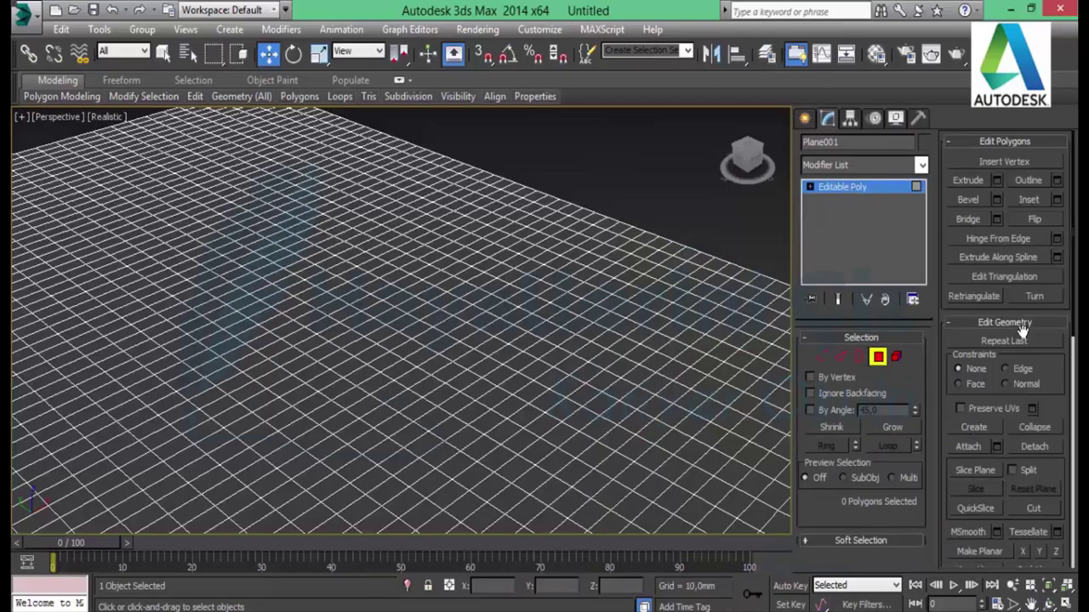
scroll(1021, 426, down, 5)
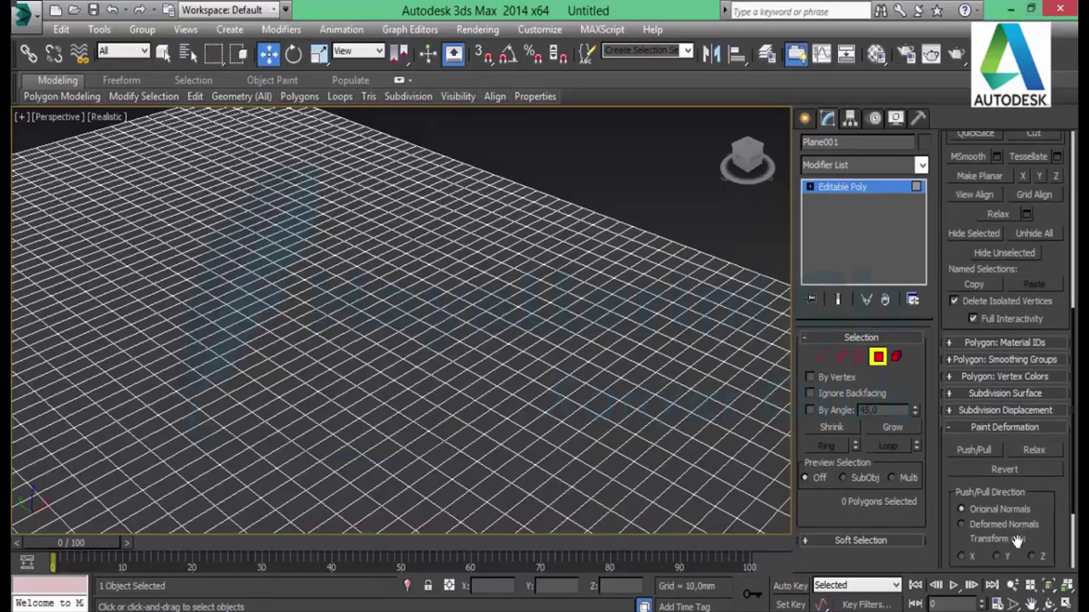
click(974, 451)
scroll(1036, 514, down, 2)
scroll(1036, 514, down, 1)
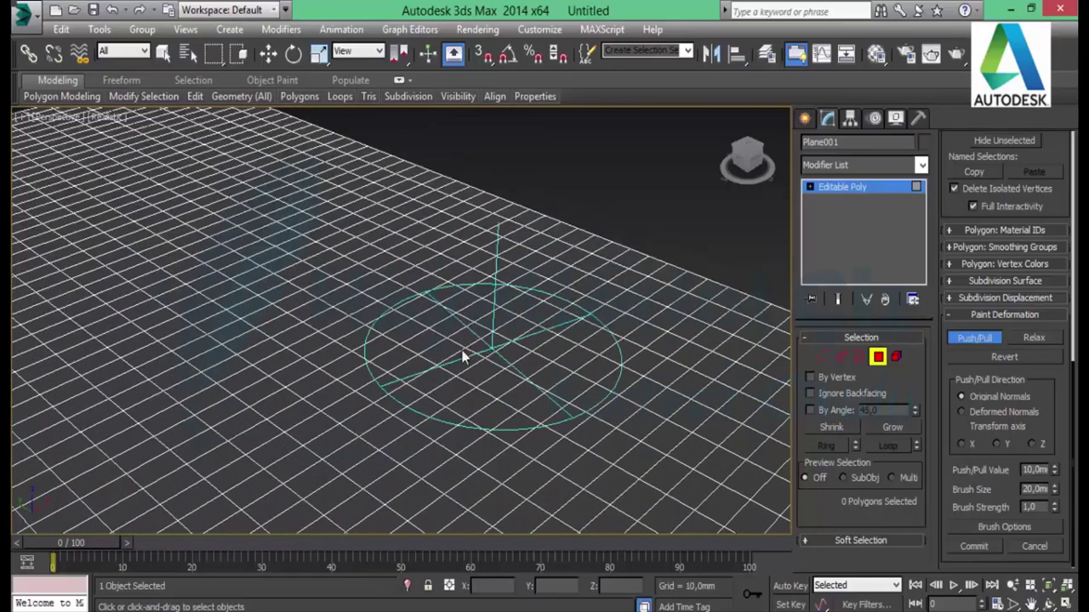
Step: Push up rounded peaks at the centre, left, back and right of the plane
drag(355, 334, 362, 330)
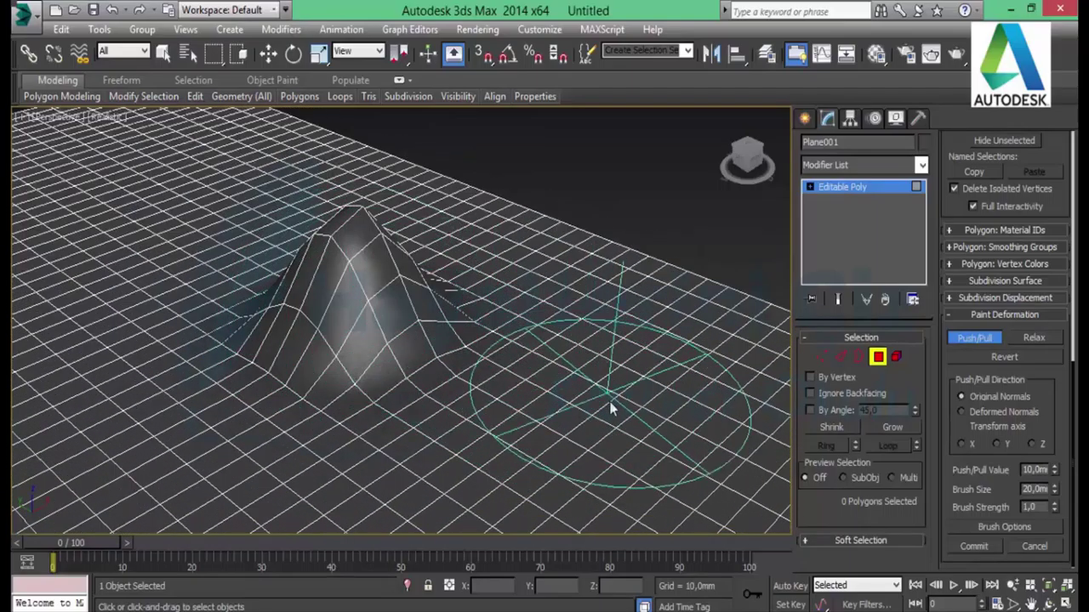
click(491, 400)
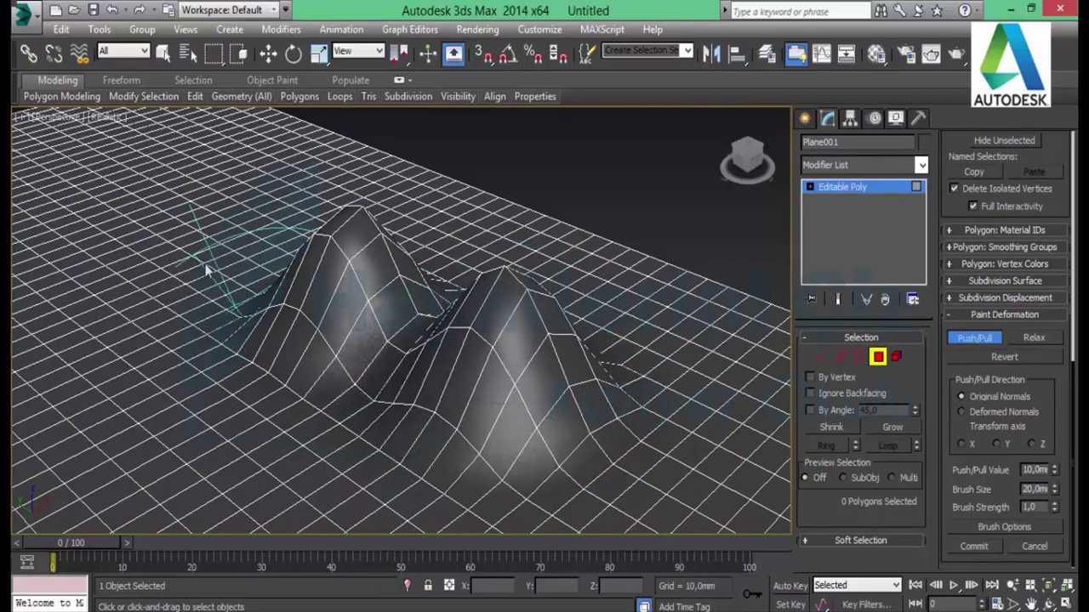
mouse_move(200, 263)
mouse_down()
mouse_move(247, 235)
mouse_move(352, 206)
mouse_up()
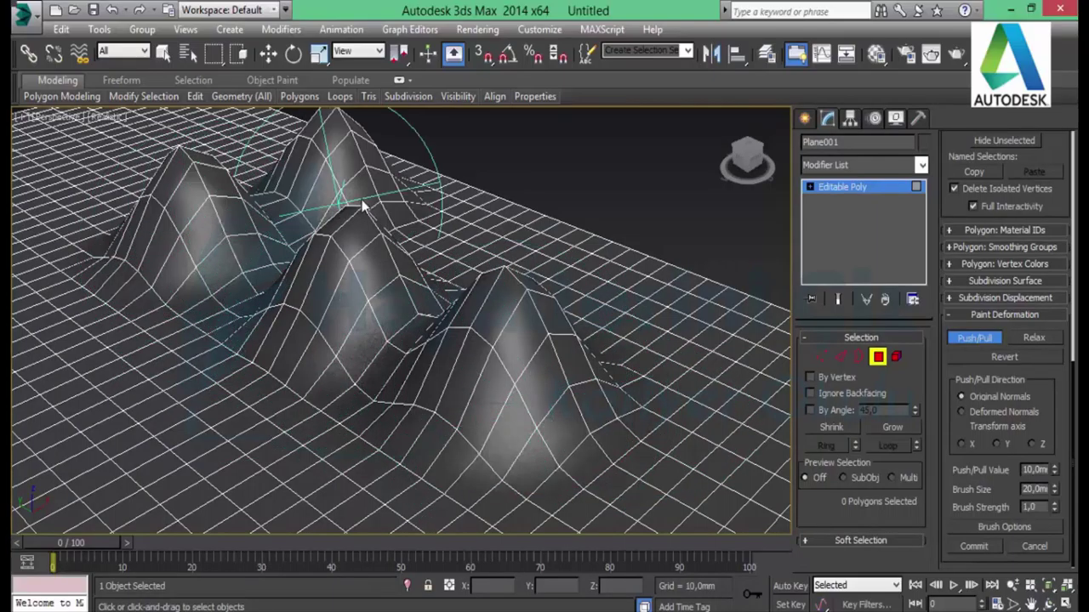
mouse_move(445, 224)
mouse_down()
mouse_move(502, 224)
mouse_move(595, 264)
mouse_up()
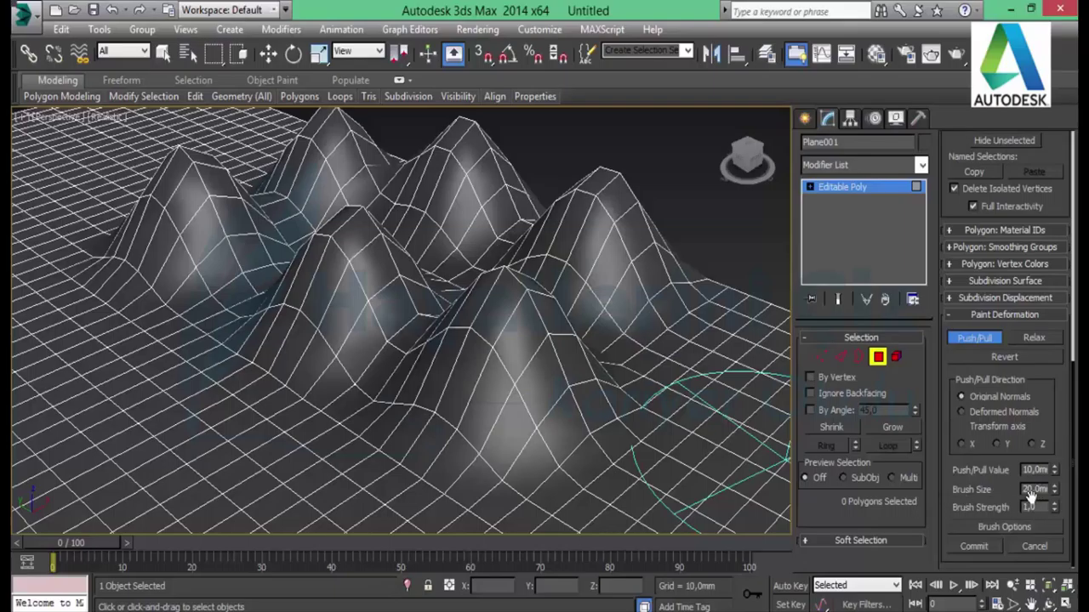
Step: Set the brush size to 5 mm and pull up spikes at the left, centre and right
text(1)
key(Return)
text(5)
key(Return)
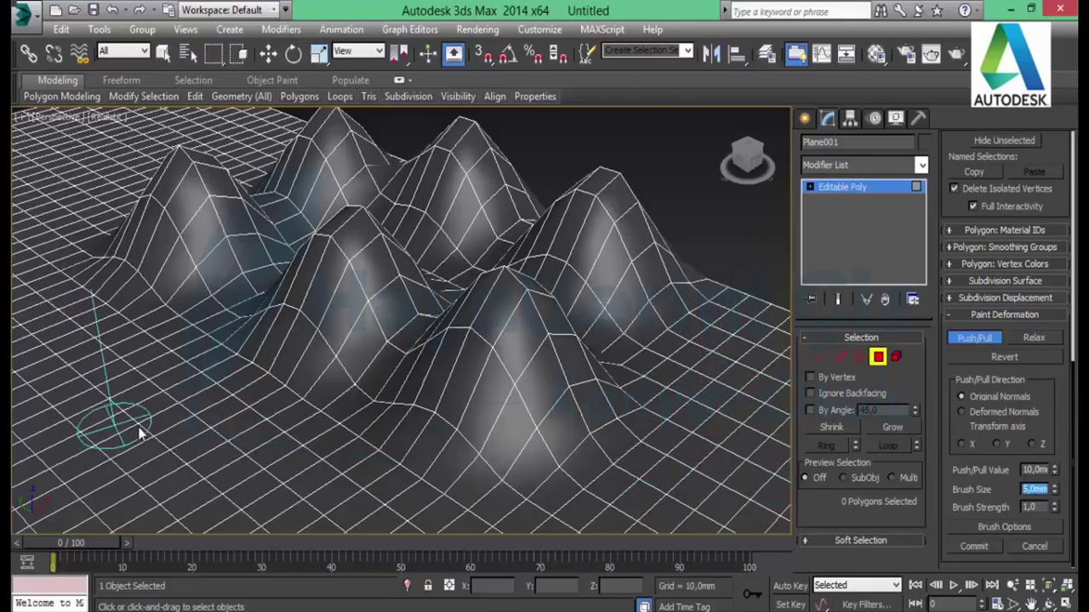
drag(140, 434, 200, 451)
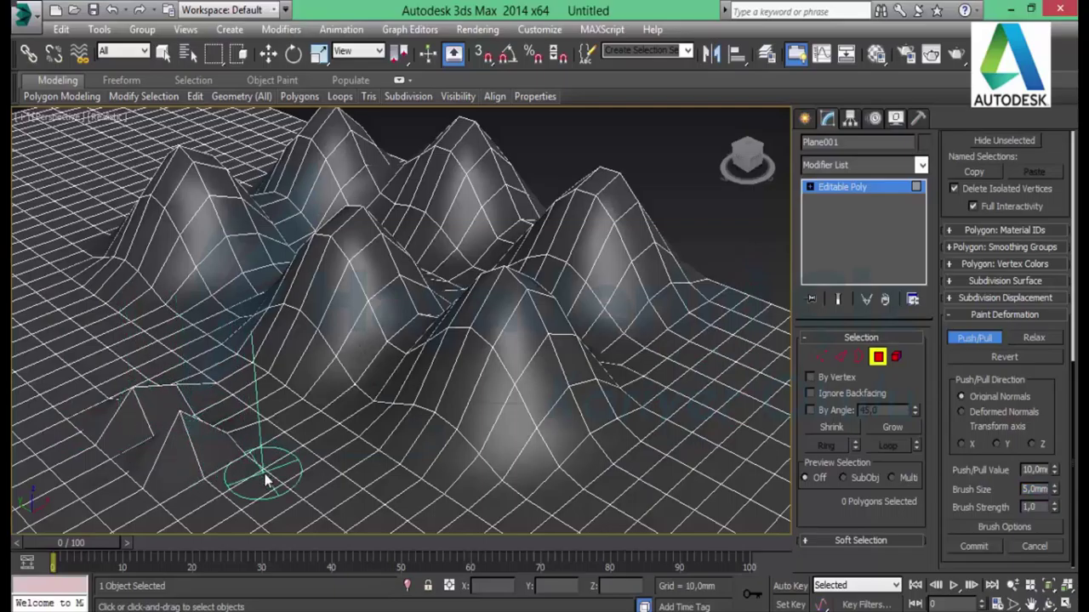
drag(280, 413, 170, 360)
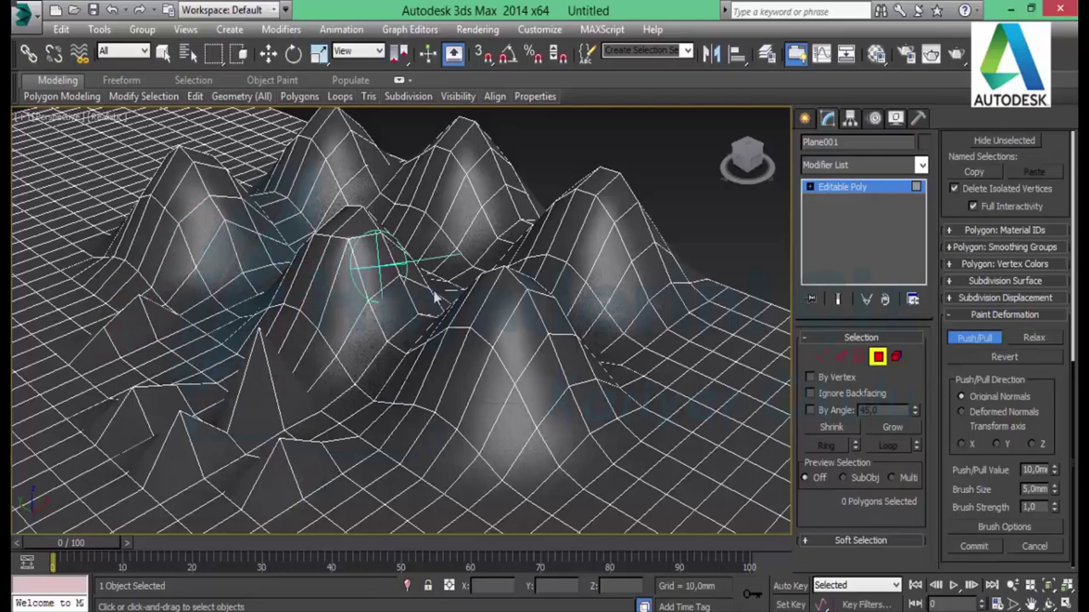
click(506, 353)
click(724, 391)
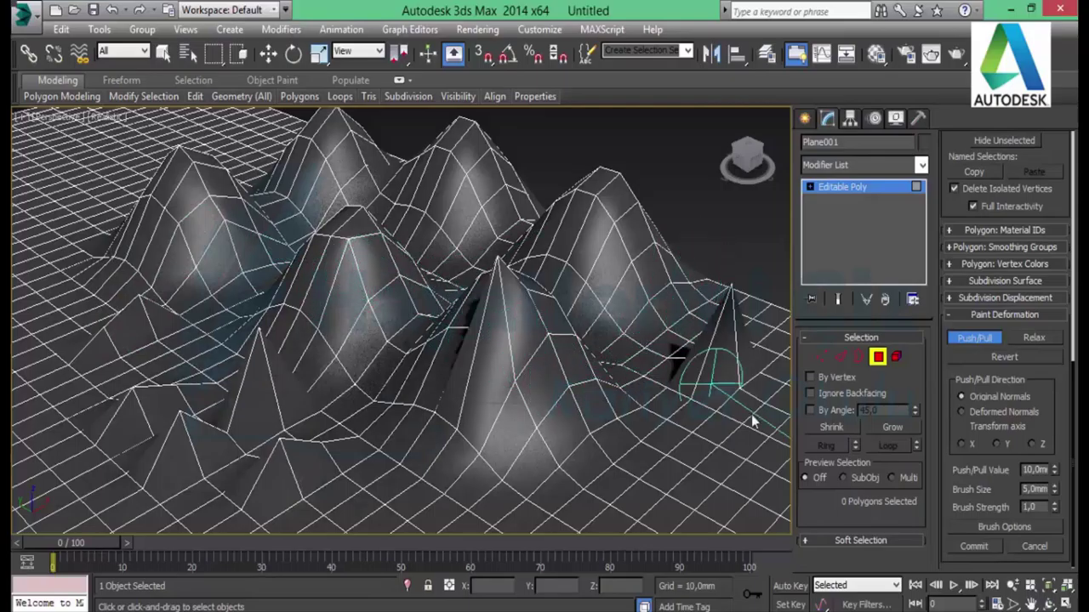
click(730, 441)
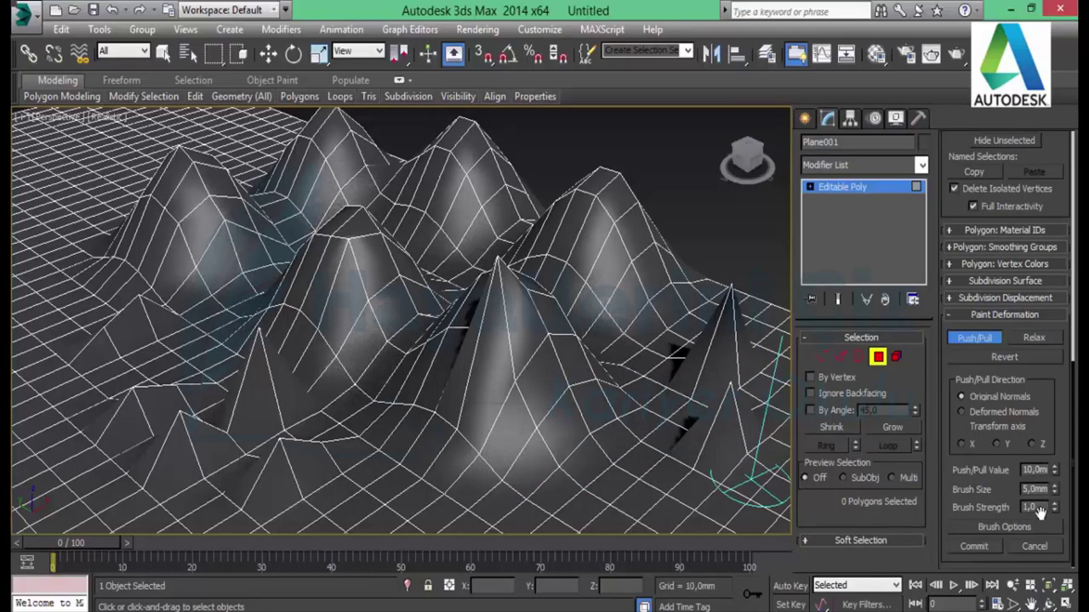
Step: Lower the Push/Pull value to 2 mm
double_click(1036, 470)
text(1)
key(Return)
text(2)
key(Return)
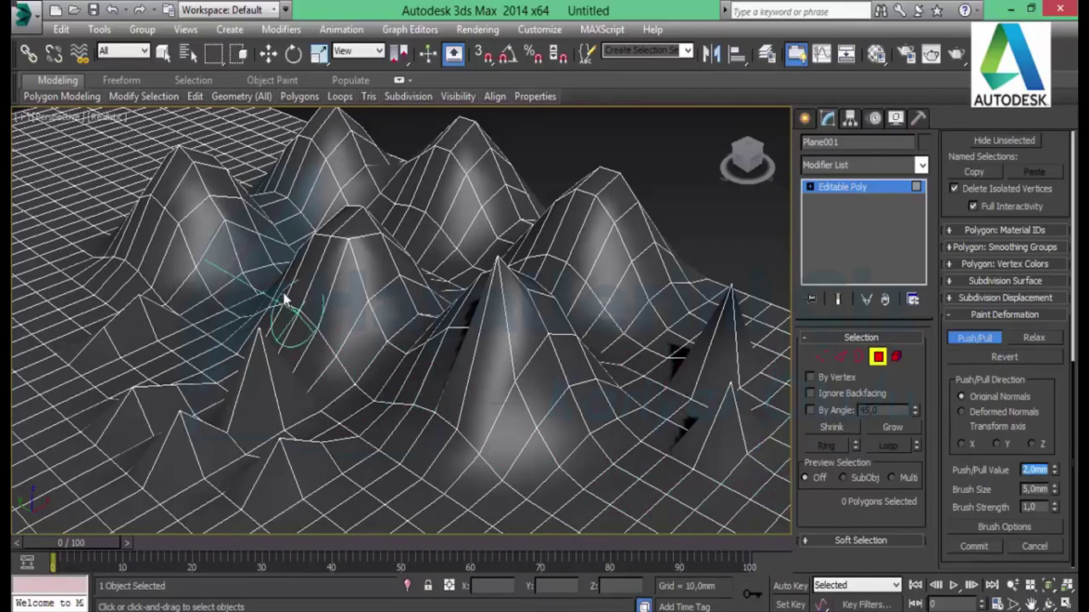
alt+middle_drag(244, 270, 427, 375)
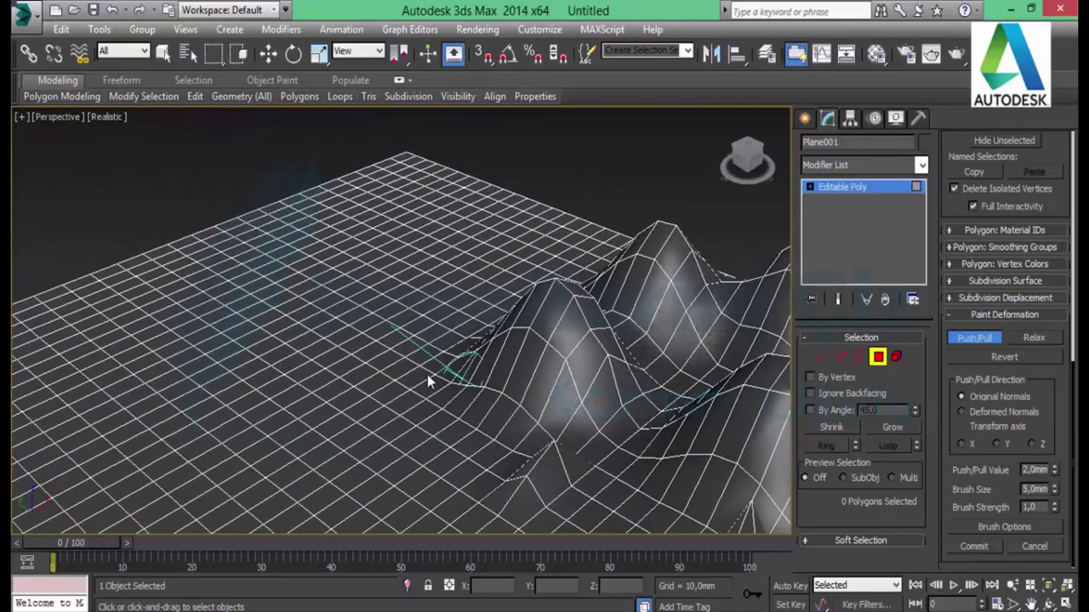
Step: Paint a row of small bumps across the flat part of the grid
mouse_move(353, 378)
mouse_down()
mouse_move(299, 414)
mouse_move(277, 389)
mouse_move(316, 340)
mouse_move(383, 324)
mouse_move(406, 246)
mouse_move(301, 265)
mouse_up()
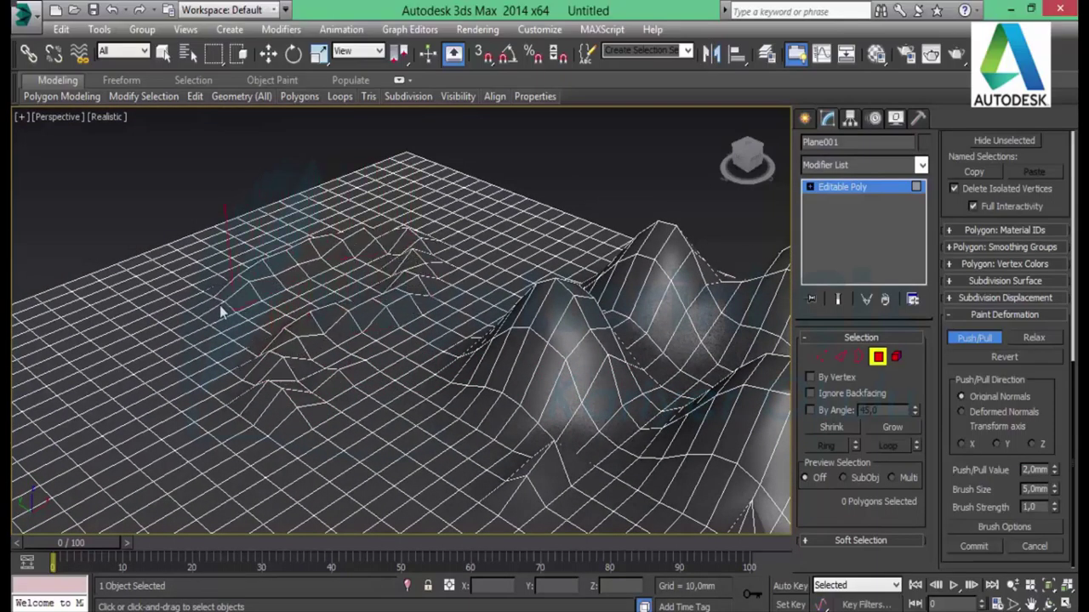
mouse_move(220, 310)
mouse_down()
mouse_move(171, 365)
mouse_move(192, 428)
mouse_move(267, 468)
mouse_move(374, 444)
mouse_move(246, 353)
mouse_move(304, 301)
mouse_move(377, 287)
mouse_move(394, 357)
mouse_move(462, 304)
mouse_move(484, 240)
mouse_move(365, 196)
mouse_move(522, 244)
mouse_up()
alt+middle_drag(557, 385, 513, 375)
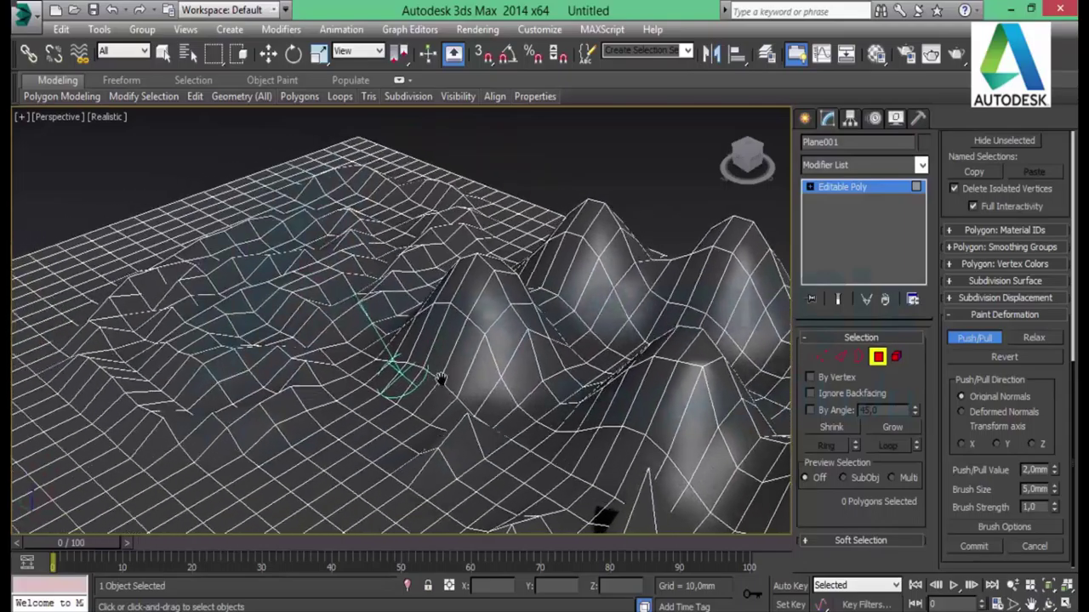
alt+middle_drag(323, 369, 562, 365)
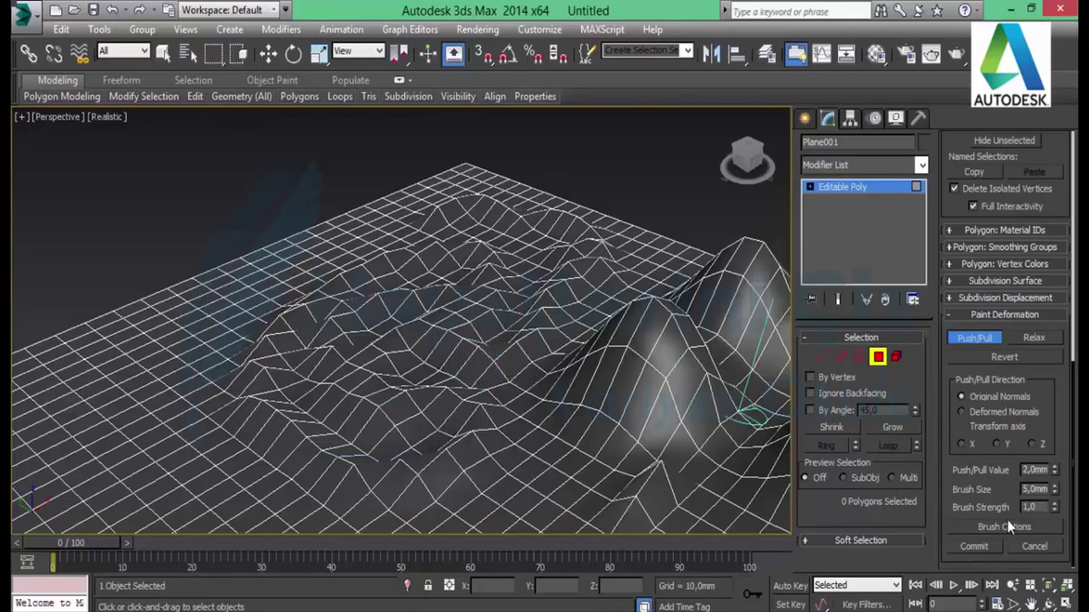
Step: Set brush strength to 0.5 and paint a soft push/pull stroke
double_click(1030, 507)
text(0,5)
key(Return)
mouse_move(97, 448)
mouse_down()
mouse_move(126, 448)
mouse_move(143, 354)
mouse_move(117, 382)
mouse_up()
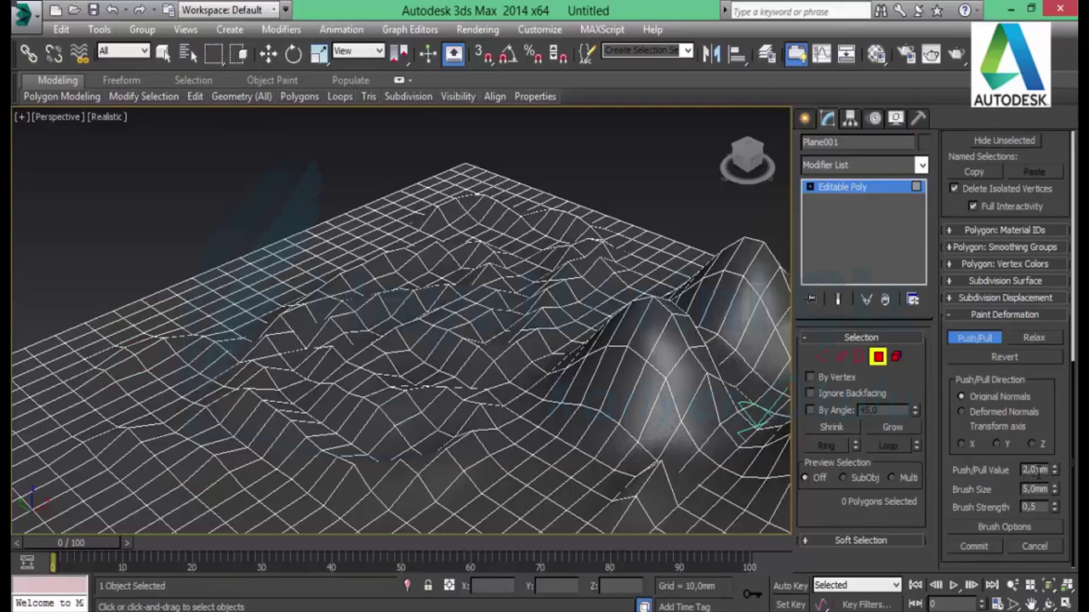
Step: Raise the Push/Pull value to 15 mm
text(1)
key(Return)
text(1)
key(Return)
Step: Zoom in and raise a row of tall 15 mm spikes across the plane
scroll(446, 457, up, 2)
scroll(413, 437, up, 3)
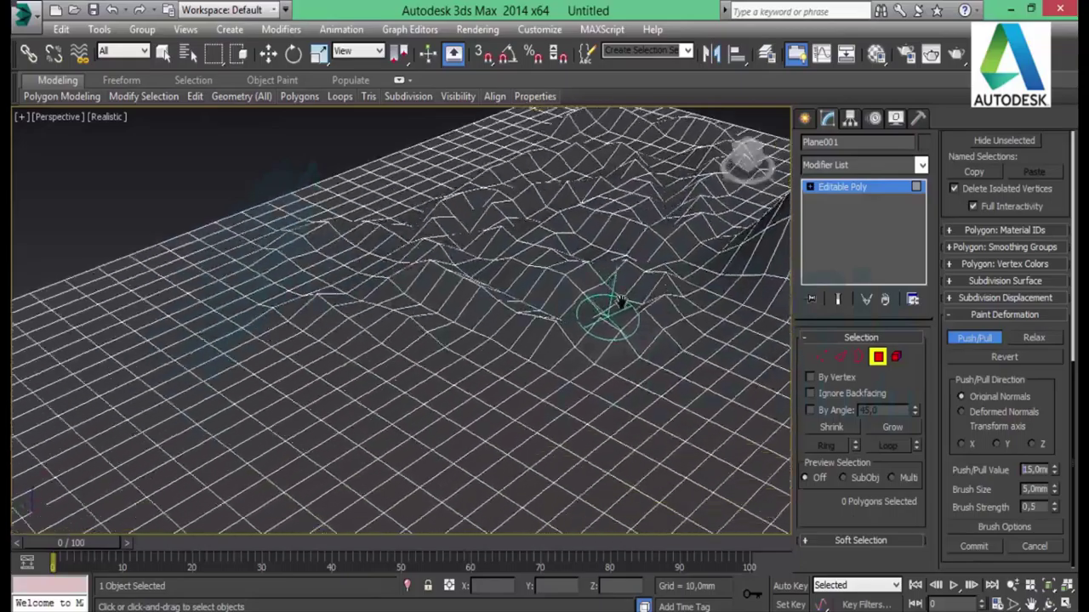
scroll(596, 304, up, 3)
scroll(649, 224, up, 1)
drag(555, 339, 552, 342)
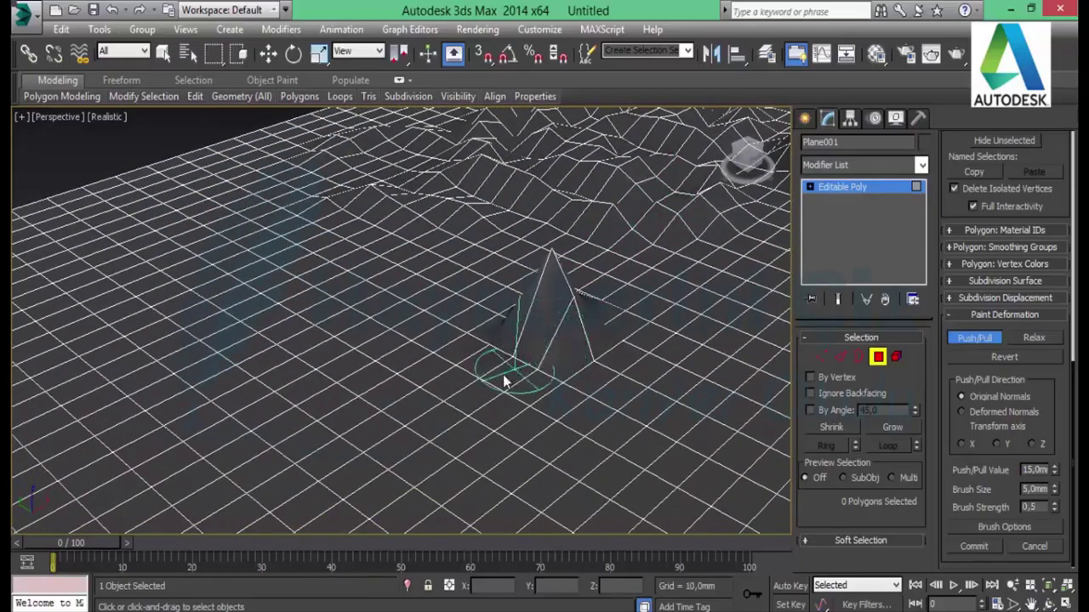
click(374, 378)
click(347, 341)
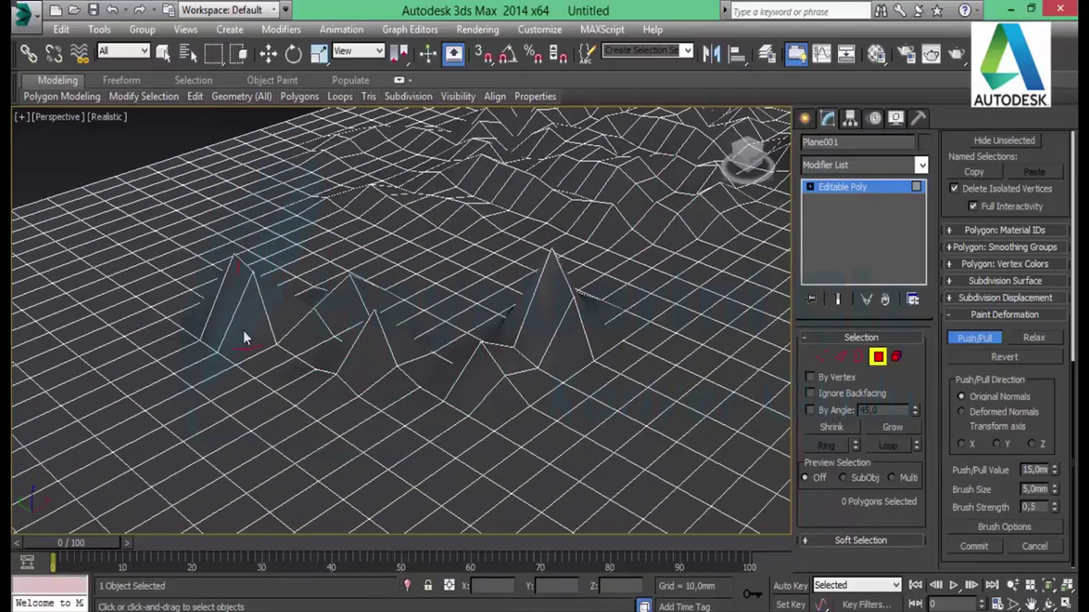
click(243, 331)
mouse_move(238, 364)
mouse_down()
mouse_move(174, 418)
mouse_move(319, 453)
mouse_move(526, 456)
mouse_move(632, 385)
mouse_move(657, 336)
mouse_up()
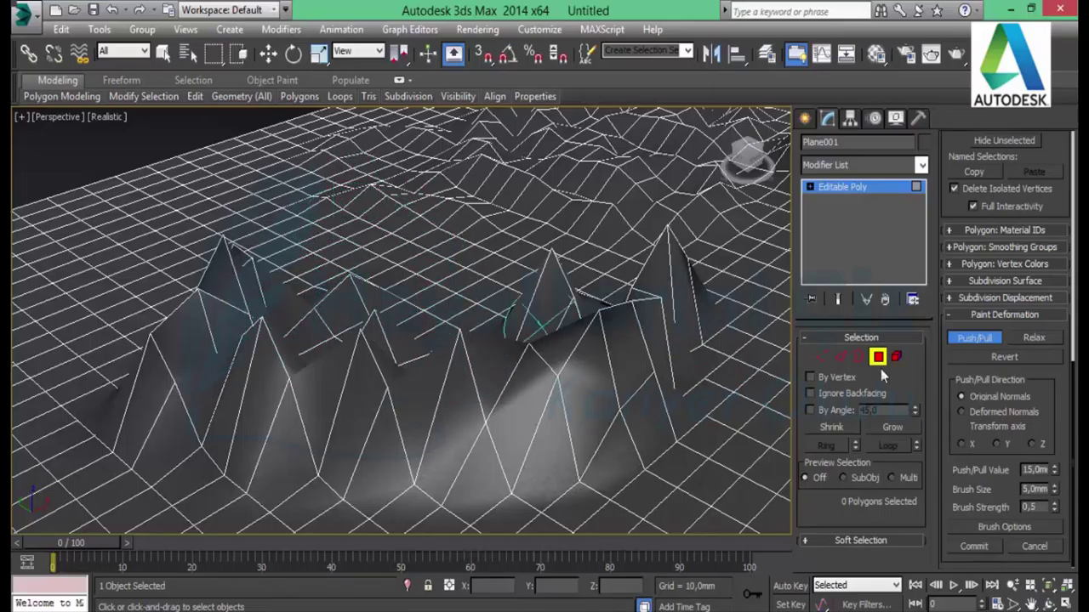
Step: Set brush strength to 1.0 and push up more spikes toward the back of the plane
double_click(1031, 507)
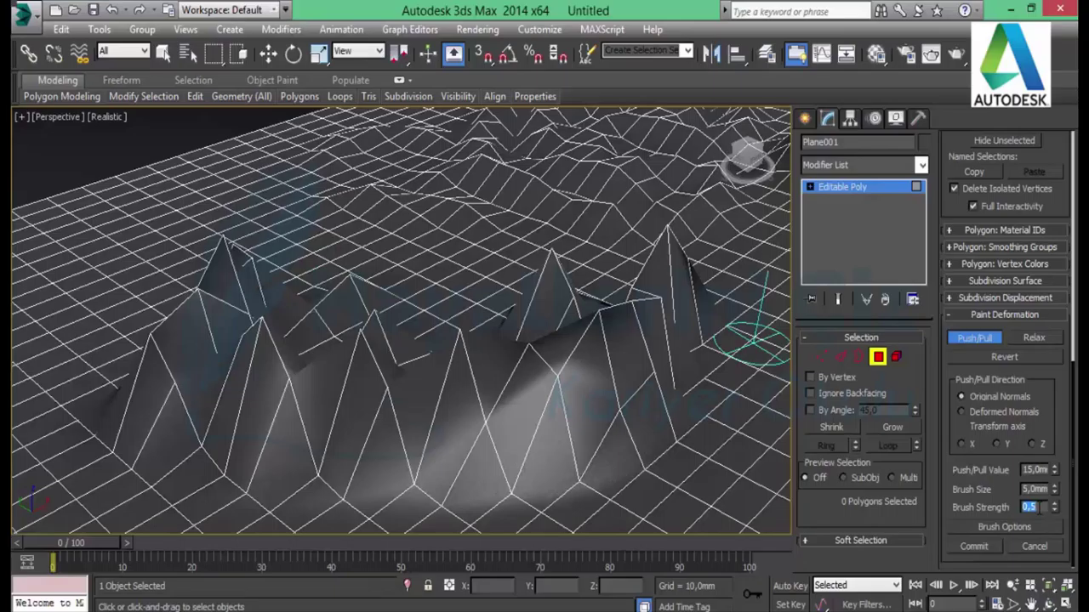
text(90)
key(Return)
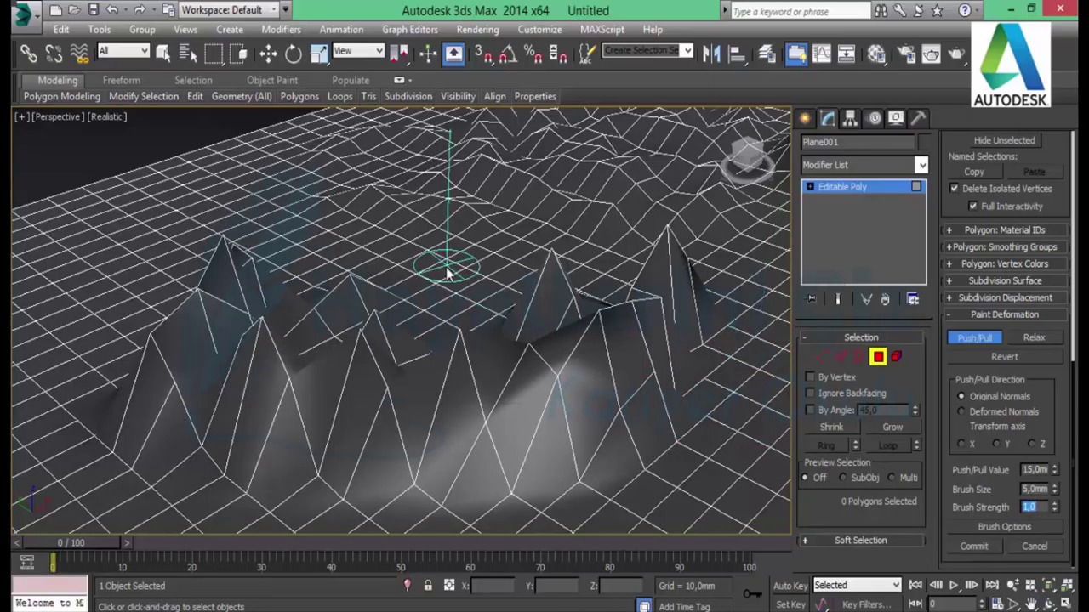
drag(449, 267, 433, 272)
click(365, 238)
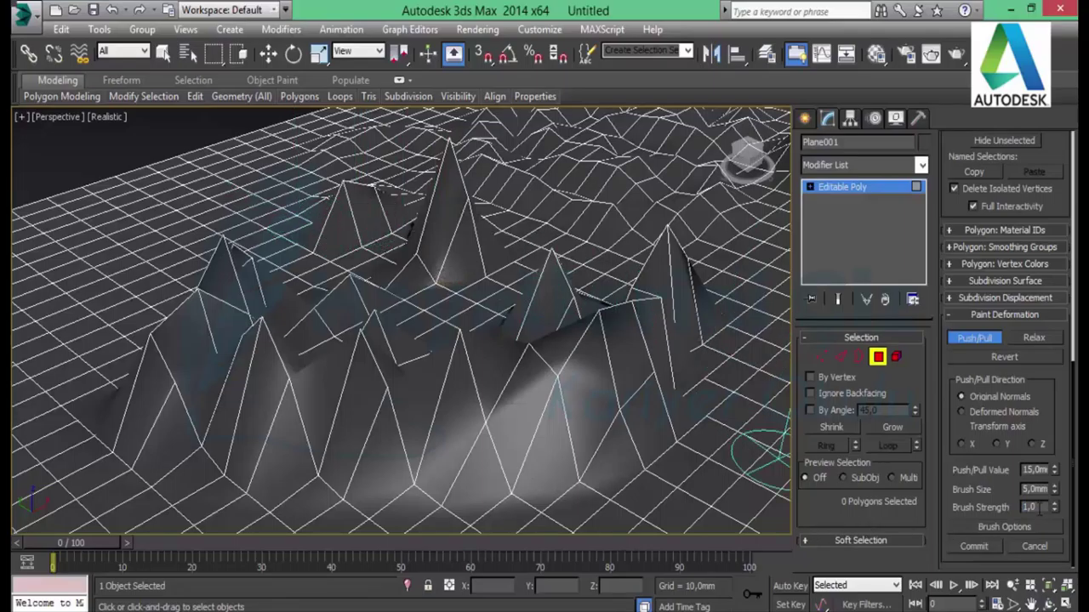
Step: Drop brush strength to 0.1, paint small bumps at the left, then pan and zoom out
double_click(1031, 507)
text(0,1)
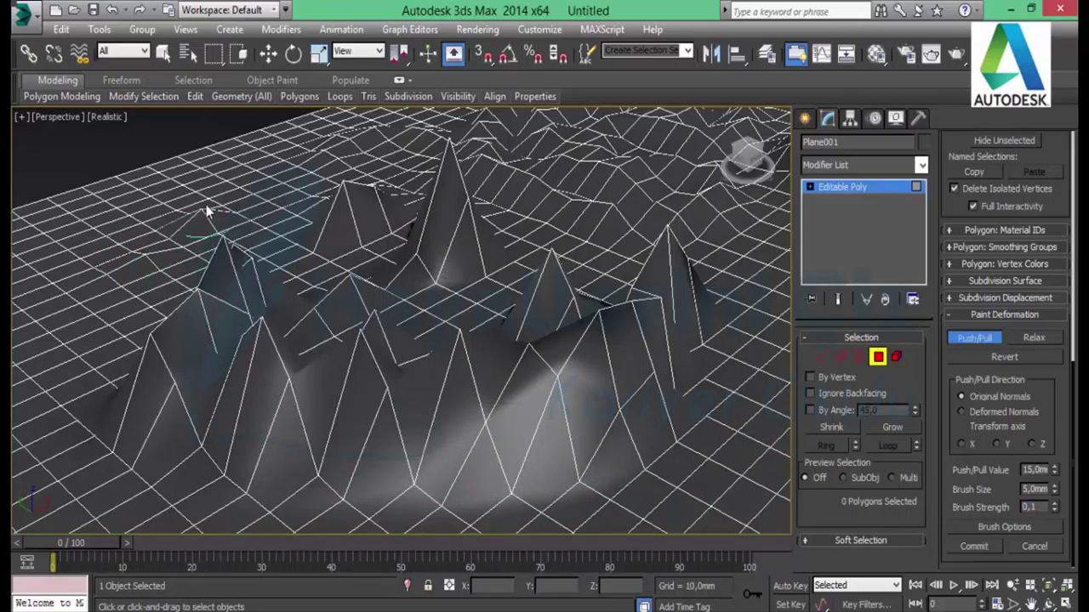
drag(187, 209, 96, 236)
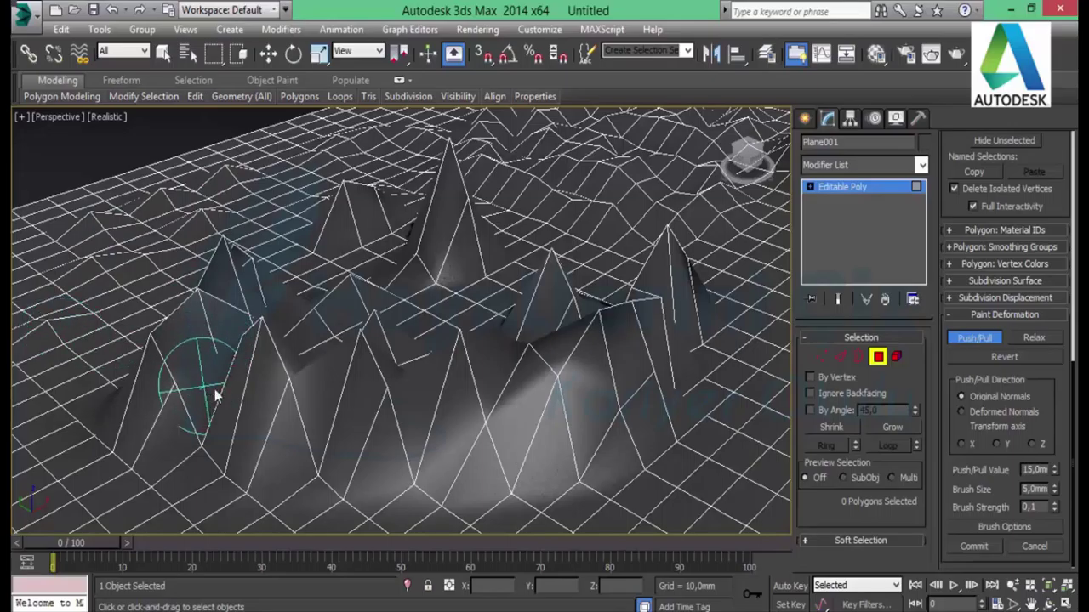
mouse_move(433, 329)
middle_down()
mouse_move(375, 364)
mouse_move(368, 286)
middle_up()
scroll(375, 364, down, 2)
scroll(365, 367, down, 2)
scroll(348, 371, down, 2)
scroll(332, 374, down, 2)
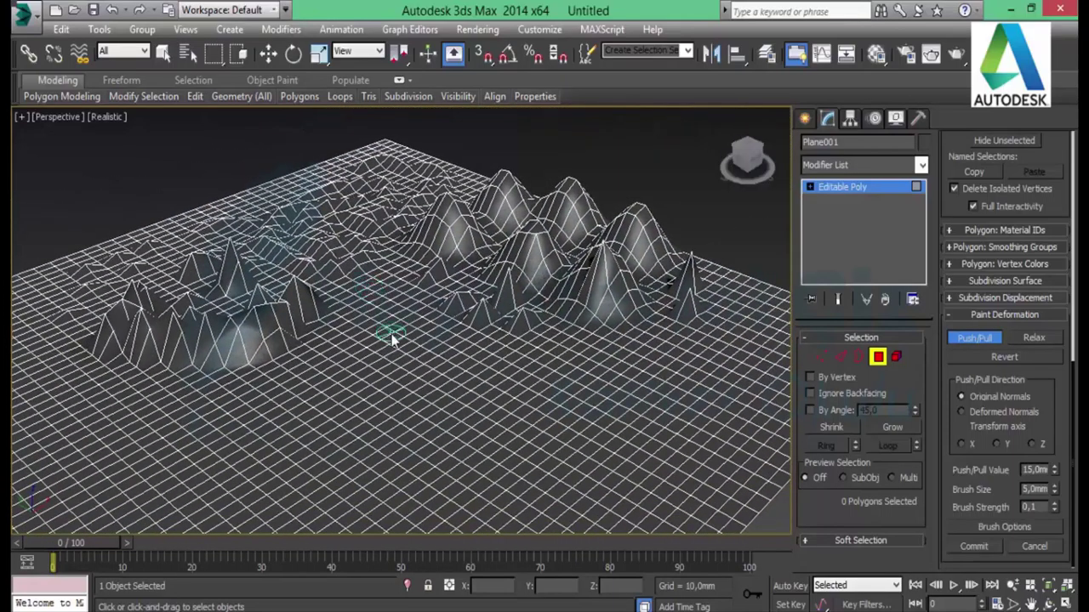
Step: Undo the three spike strokes, returning push/pull to 2 mm
key(ctrl+z)
key(ctrl+z)
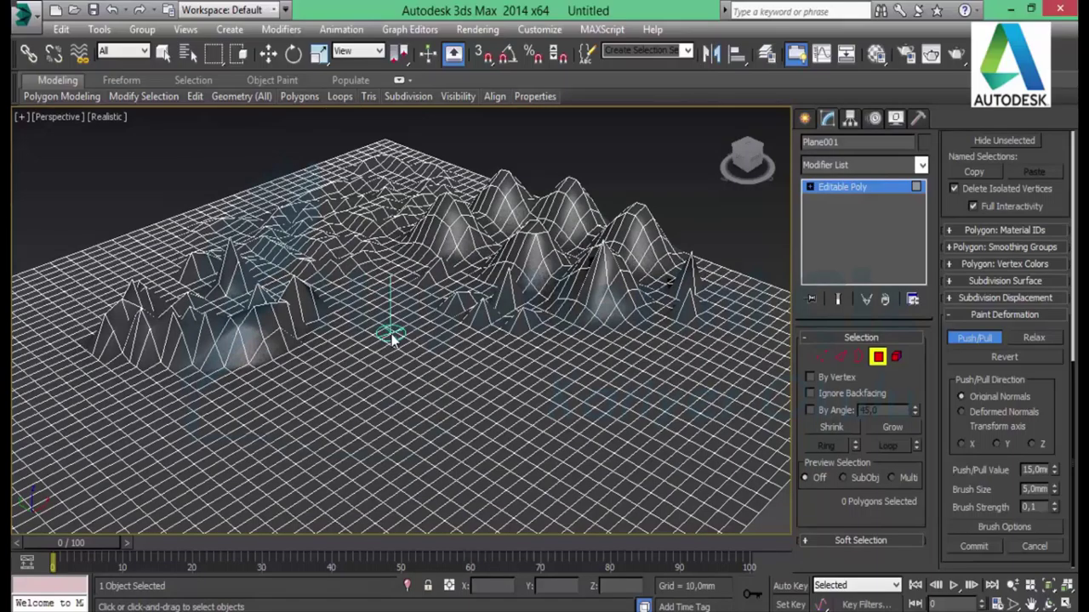
key(ctrl+z)
key(ctrl+z)
key(ctrl+z)
key(ctrl+z)
key(ctrl+z)
key(ctrl+z)
key(ctrl+z)
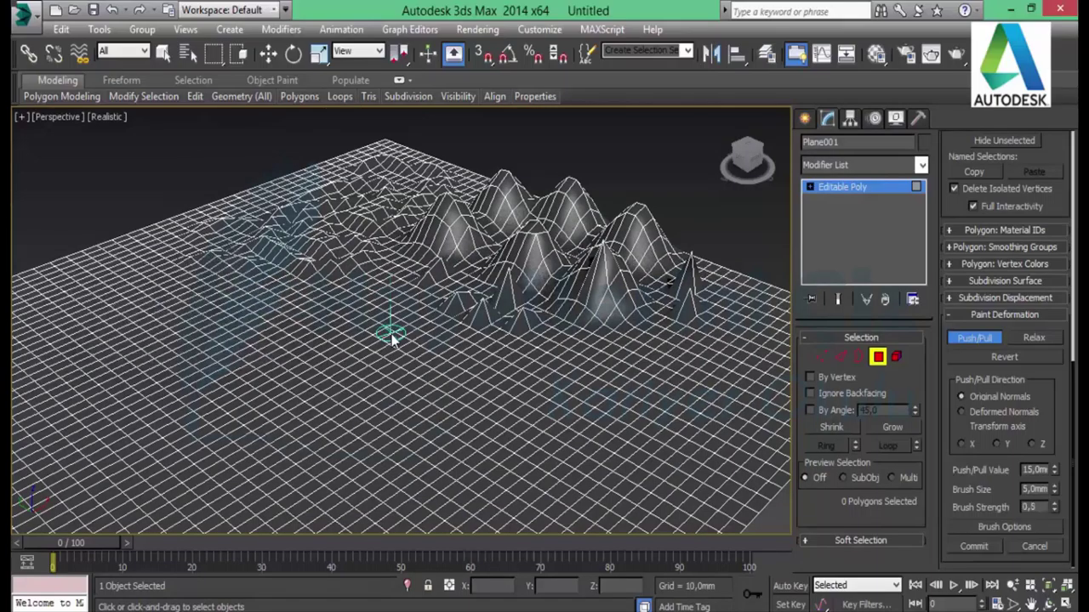
key(ctrl+z)
key(ctrl+z)
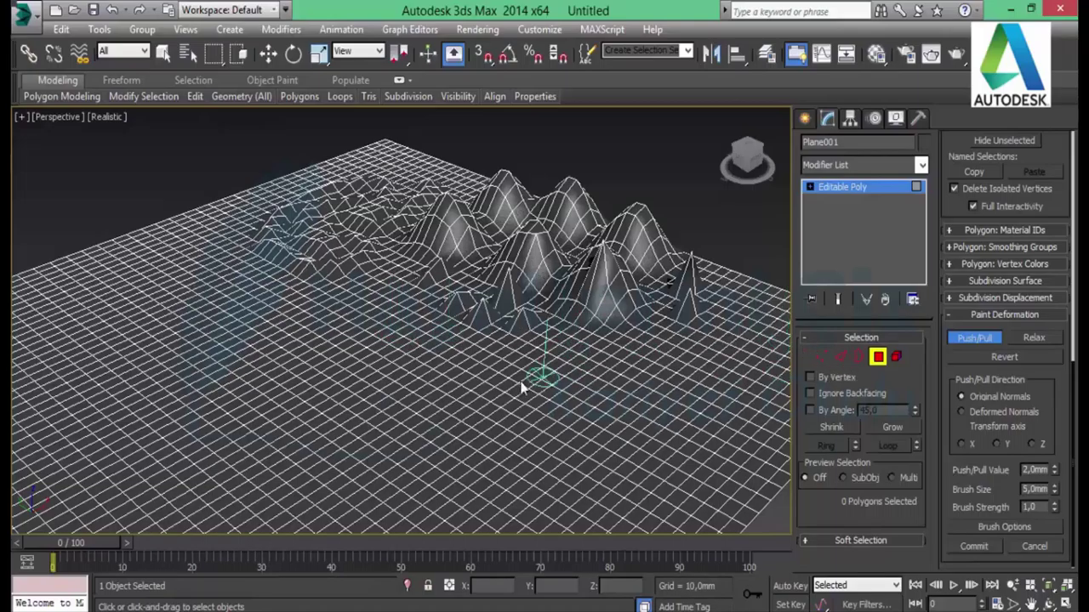
Step: Zoom the viewport onto a flat stretch of the plane
scroll(526, 387, up, 3)
scroll(489, 387, up, 1)
scroll(503, 377, up, 1)
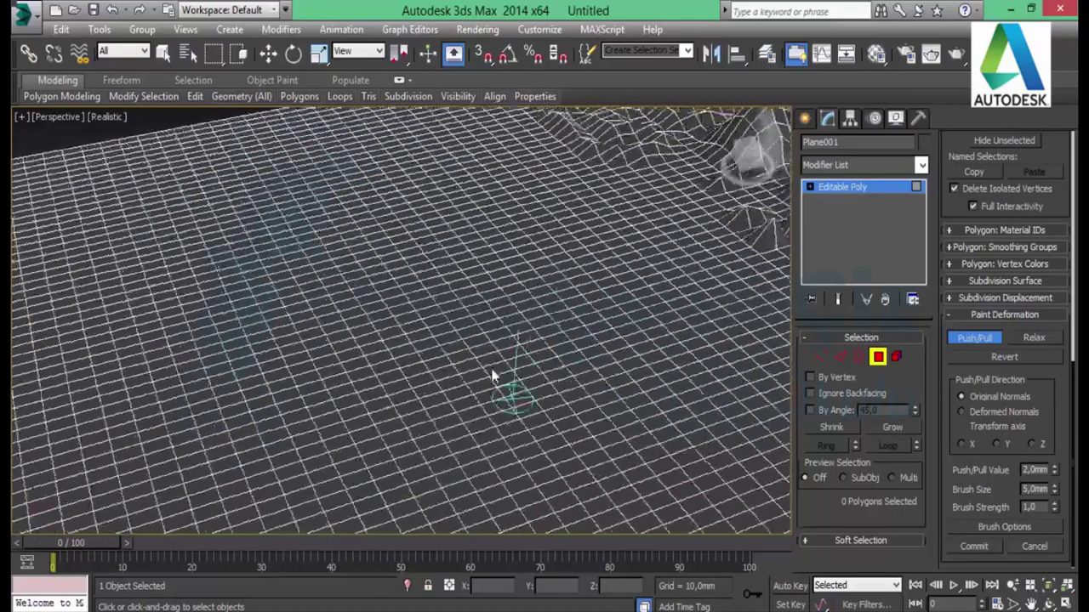
scroll(503, 377, down, 2)
scroll(388, 360, down, 1)
scroll(396, 284, down, 2)
scroll(428, 382, up, 1)
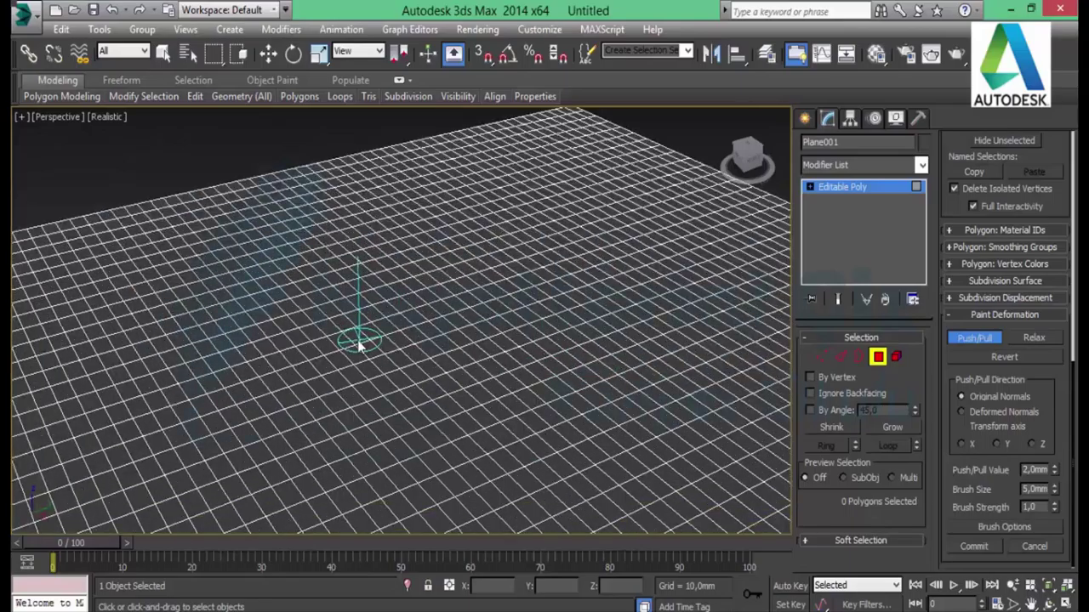
scroll(359, 343, up, 1)
scroll(383, 358, up, 2)
scroll(424, 382, up, 2)
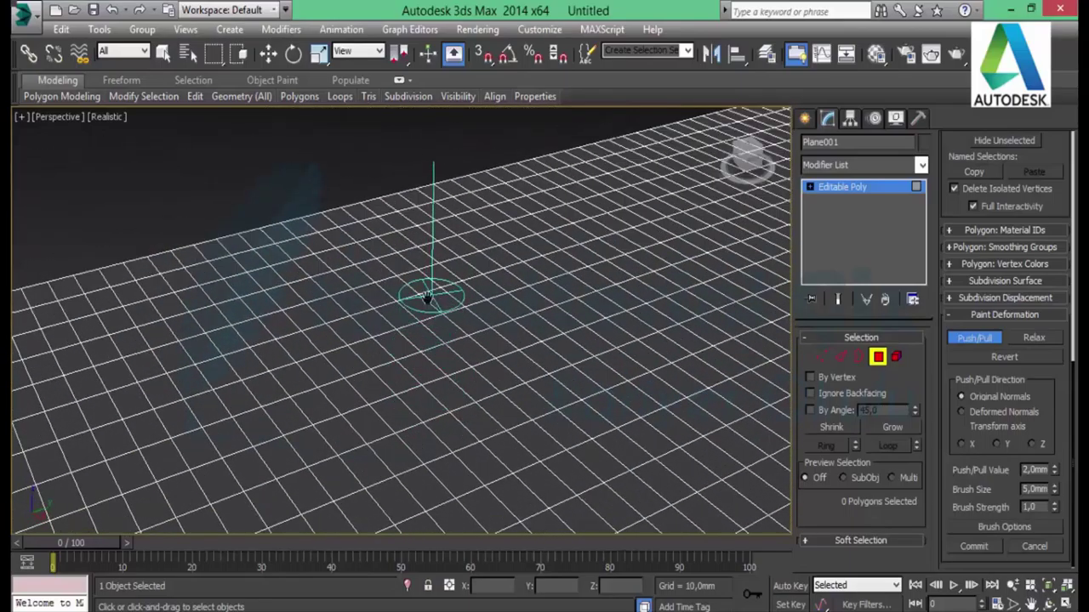
scroll(428, 296, down, 1)
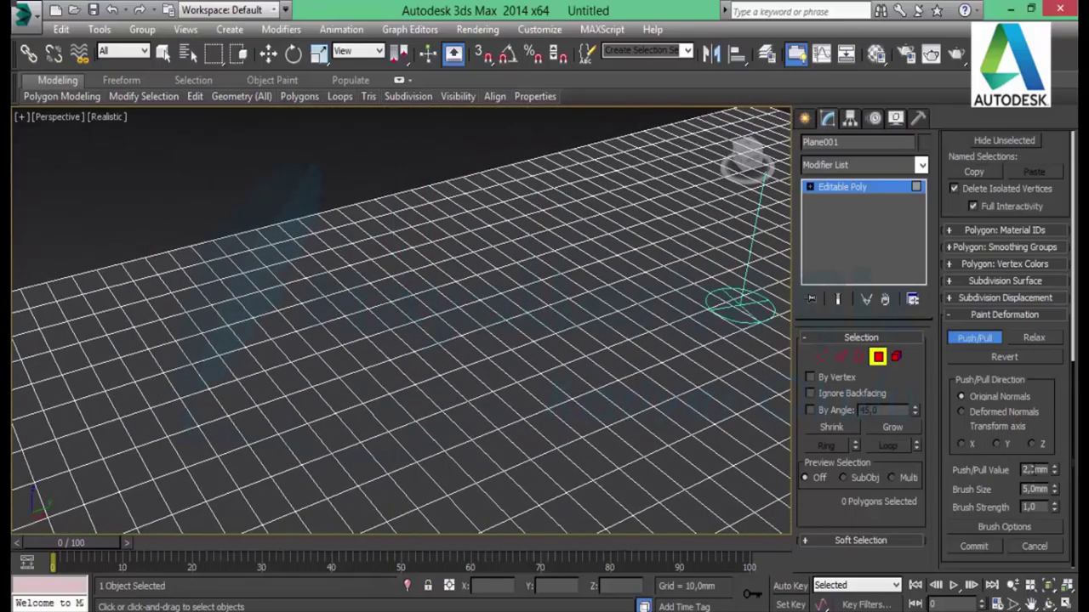
Step: Set the push/pull amount to 1 mm
key(Return)
click(1034, 470)
key(Return)
text(1)
key(Return)
Step: Set brush strength to 0.3 and paint soft ripples across the near plane
double_click(1029, 507)
text(0,1)
key(Return)
click(1054, 503)
click(1054, 504)
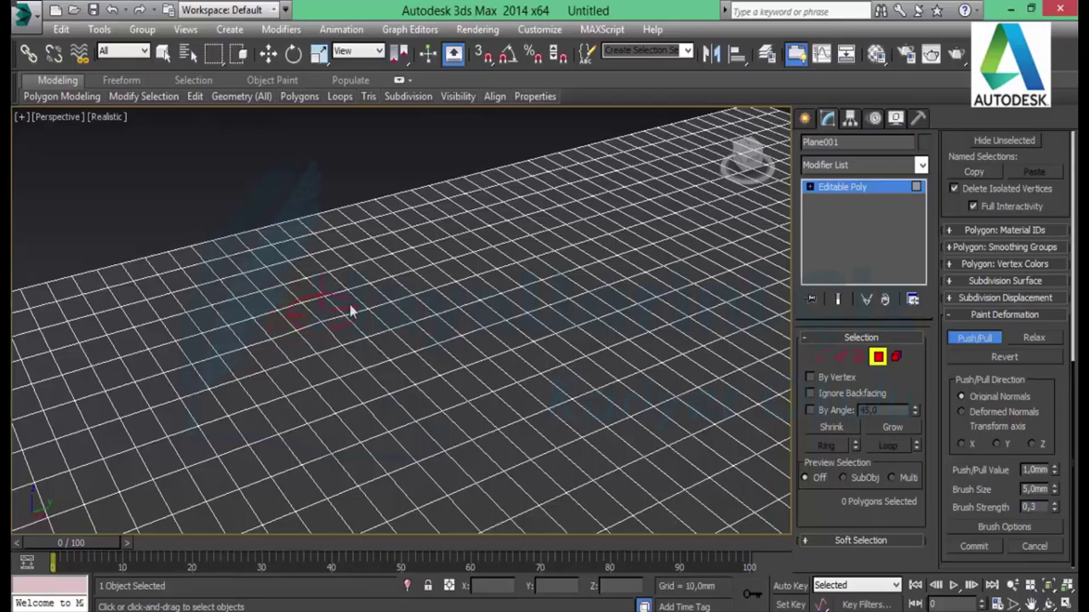
mouse_move(364, 349)
mouse_down()
mouse_move(457, 388)
mouse_move(544, 347)
mouse_up()
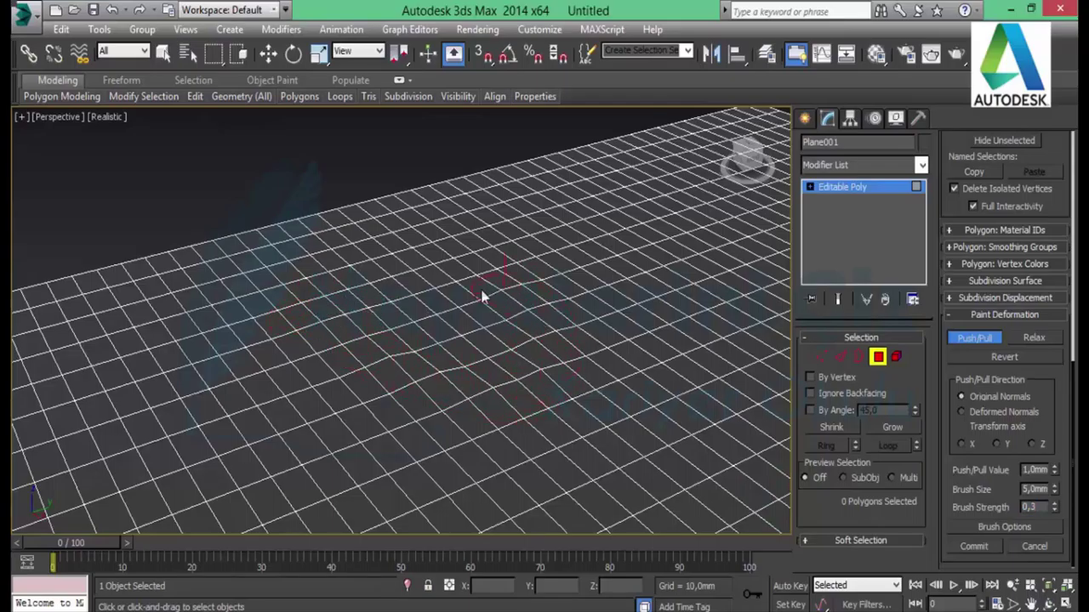
mouse_move(397, 316)
mouse_down()
mouse_move(220, 341)
mouse_move(283, 409)
mouse_up()
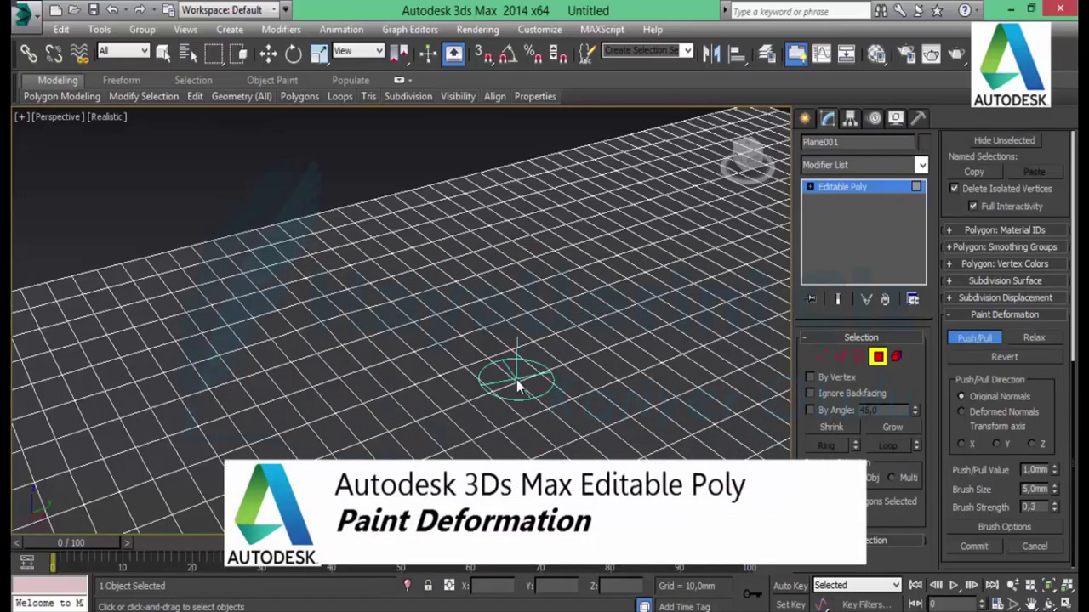
Step: Try a 3 mm ridge, then undo it and reset push/pull to 1 mm
click(1034, 470)
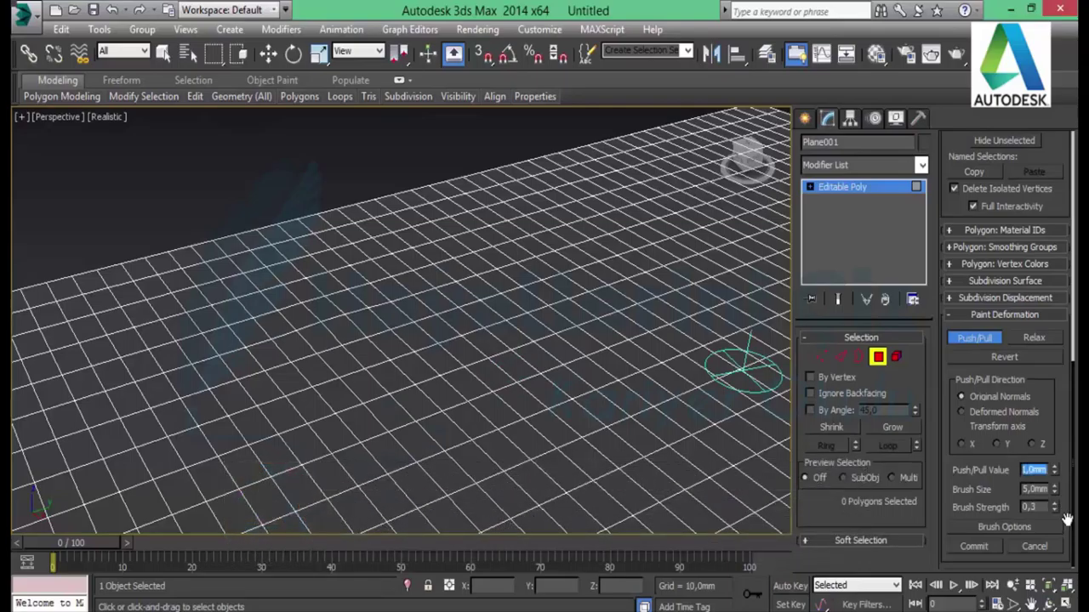
text(3)
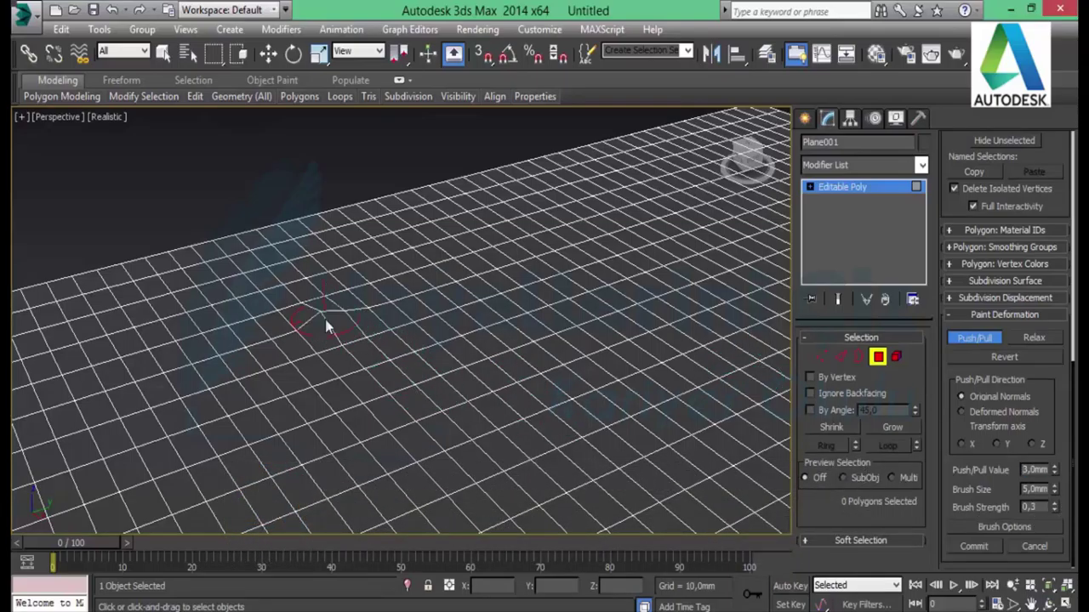
mouse_move(328, 322)
mouse_down()
mouse_move(373, 347)
mouse_move(459, 255)
mouse_up()
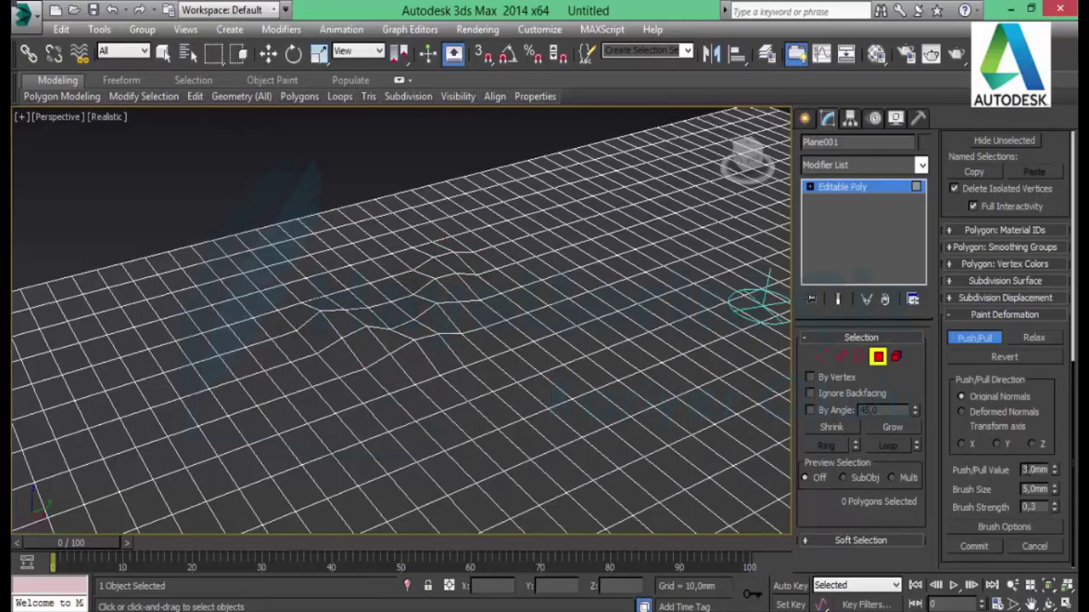
double_click(1033, 470)
text(1)
key(Return)
click(1026, 470)
key(ctrl+z)
key(ctrl+z)
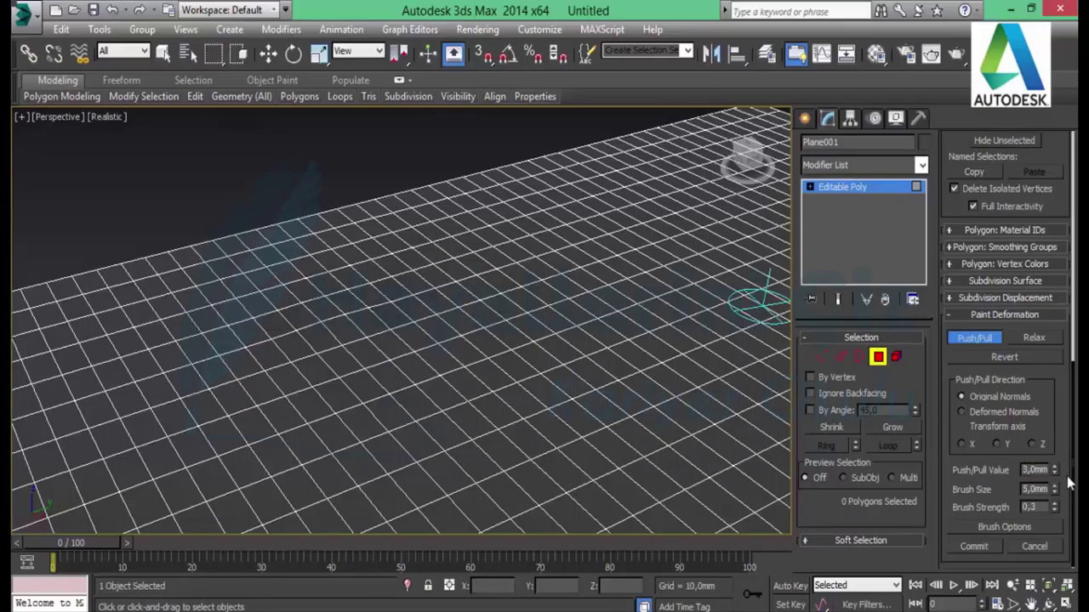
double_click(1034, 470)
Step: Set push/pull to 5 mm and raise bumps and ridges across the near plane
text(5)
key(Return)
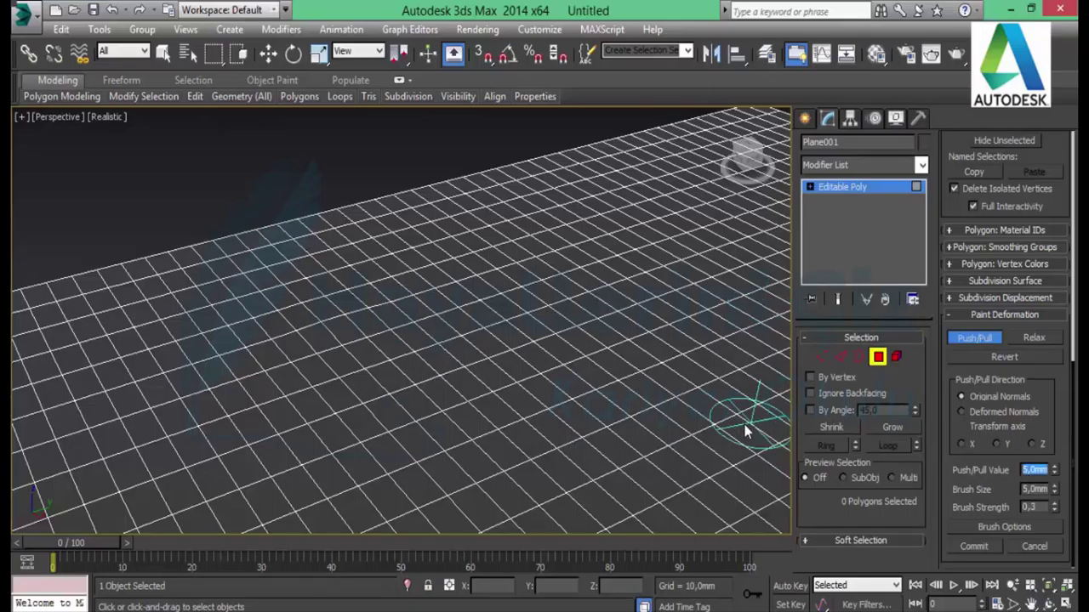
drag(329, 365, 413, 410)
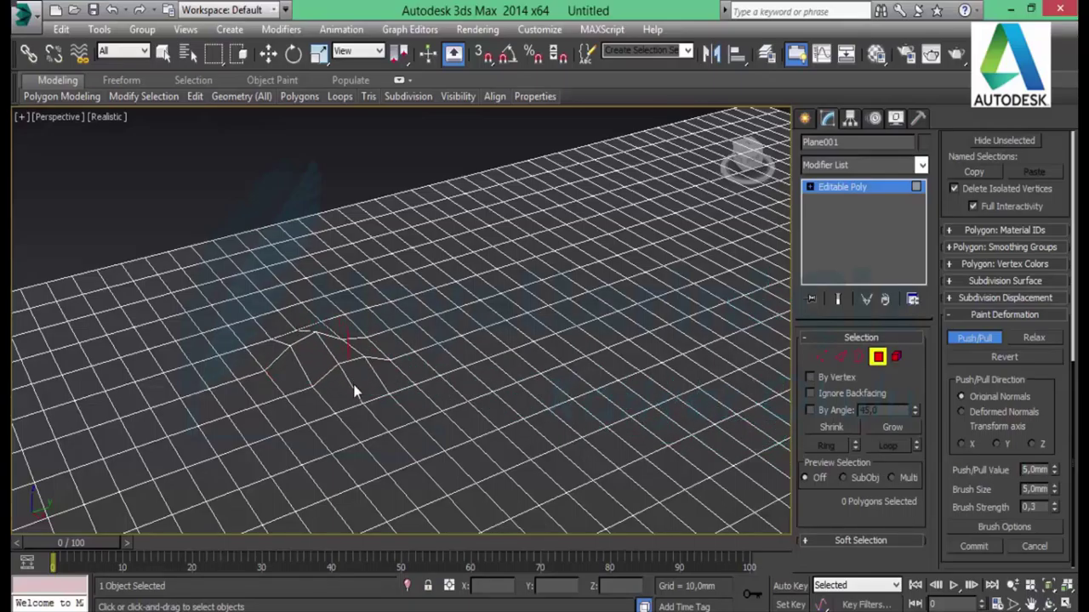
drag(434, 354, 494, 345)
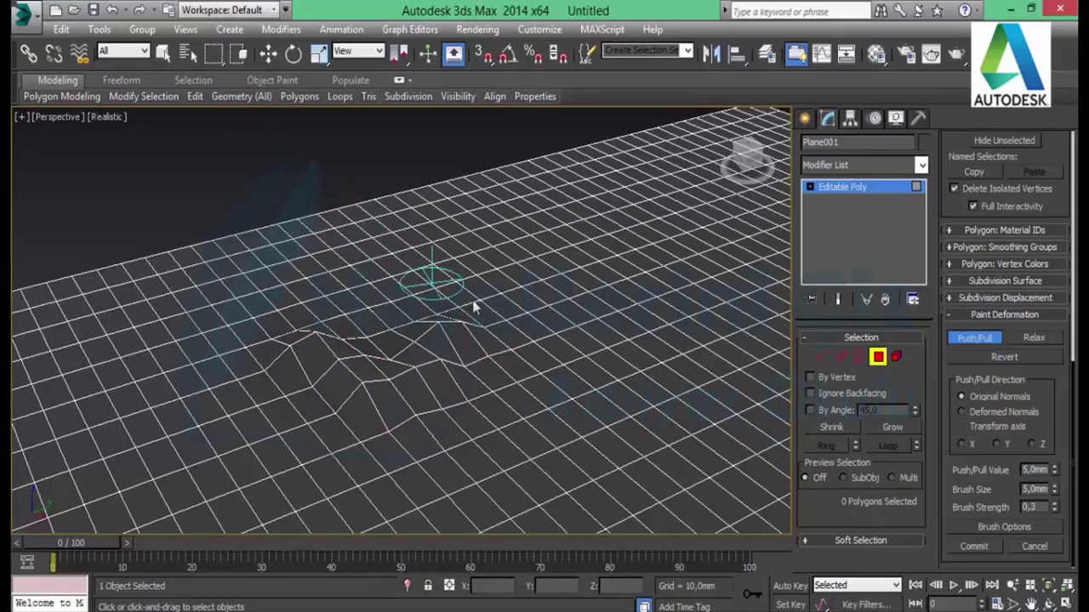
drag(384, 284, 543, 277)
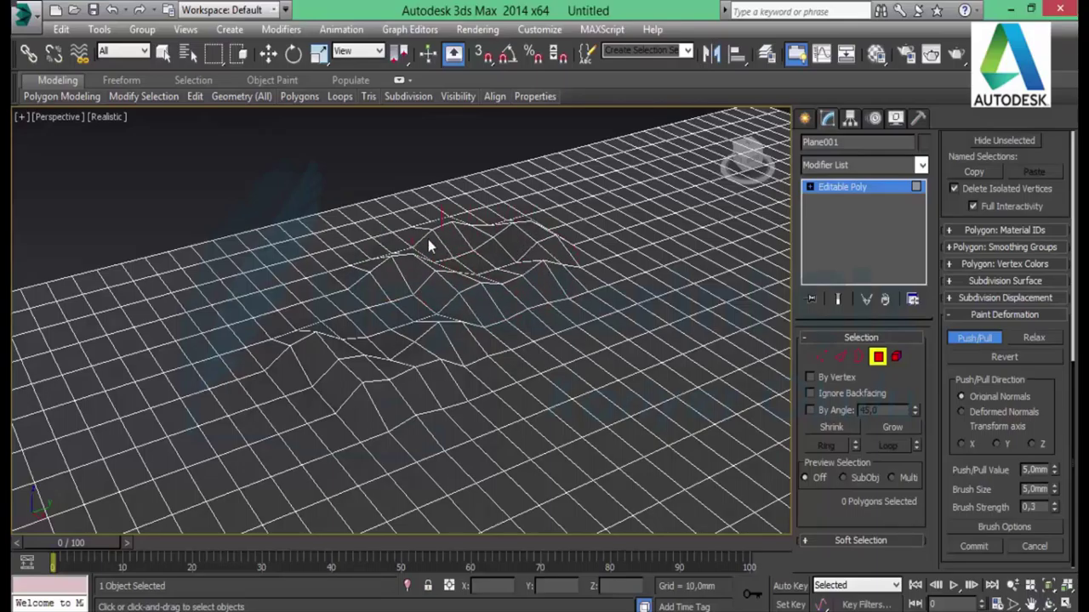
drag(348, 268, 361, 297)
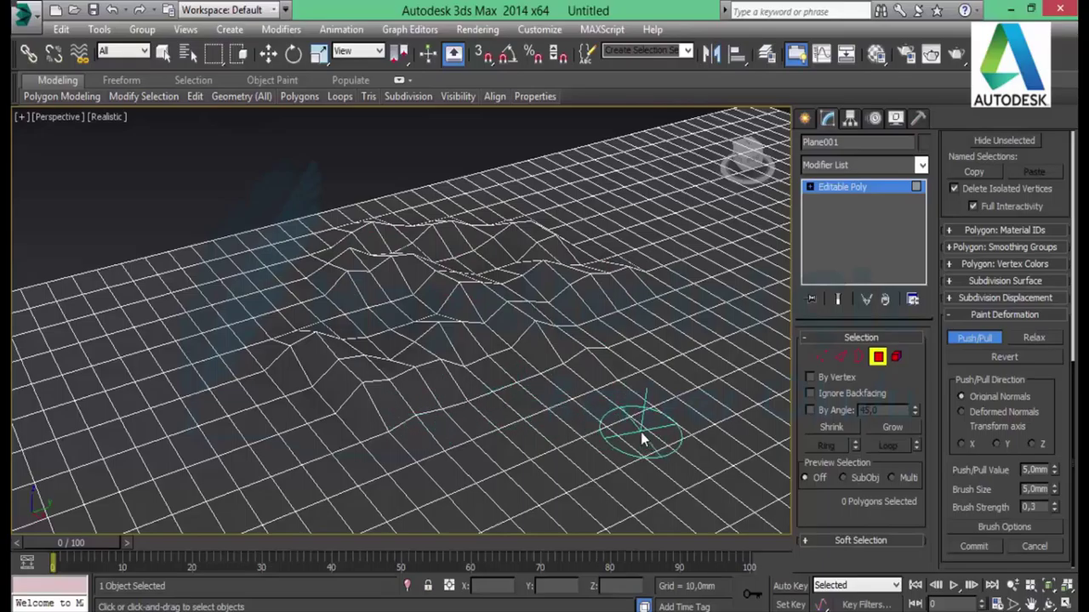
Step: Shift the view and pull up new peaks and a ridge toward the lower right
mouse_move(640, 432)
middle_down()
mouse_move(442, 259)
mouse_move(374, 230)
middle_up()
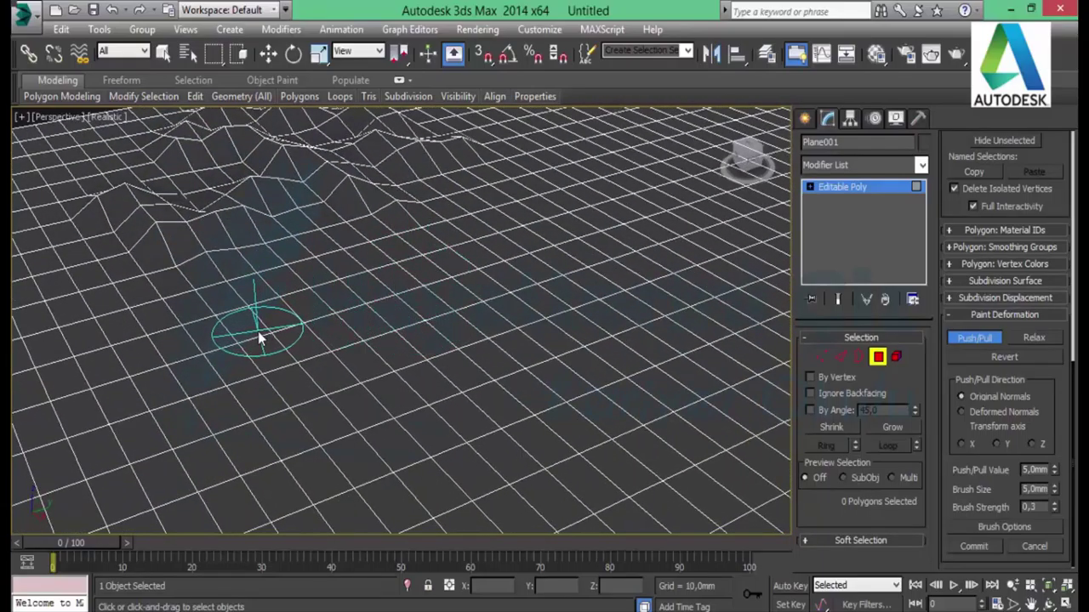
drag(257, 331, 276, 323)
drag(358, 314, 611, 432)
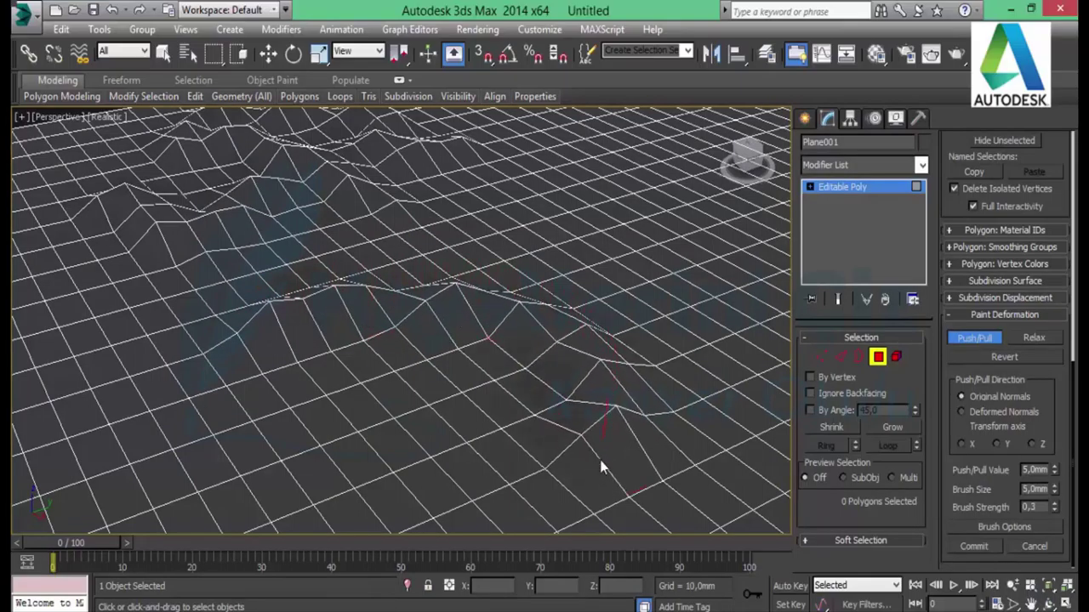
click(584, 477)
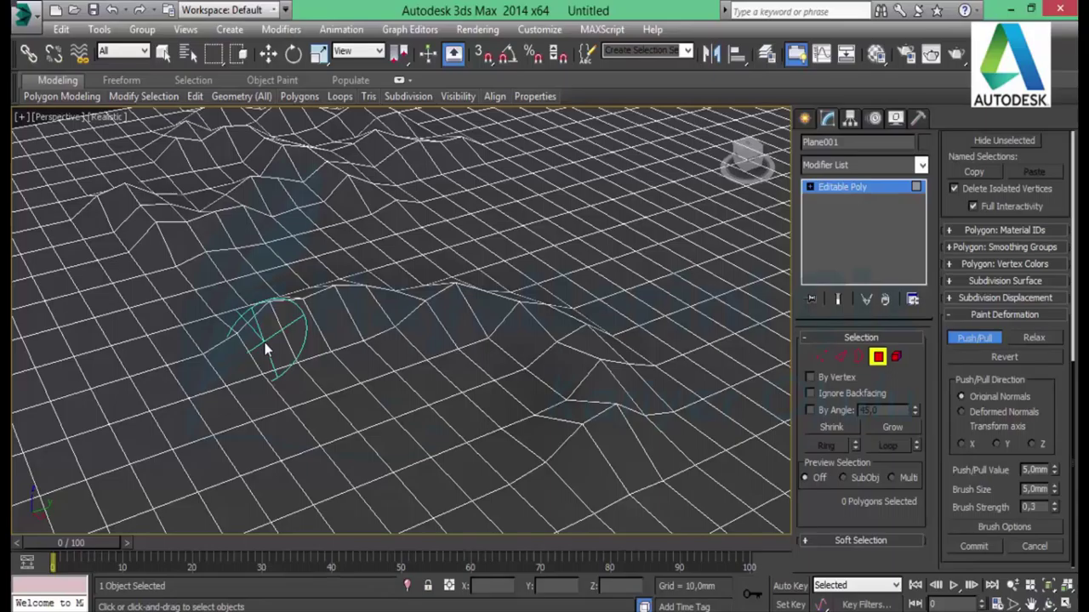
click(266, 349)
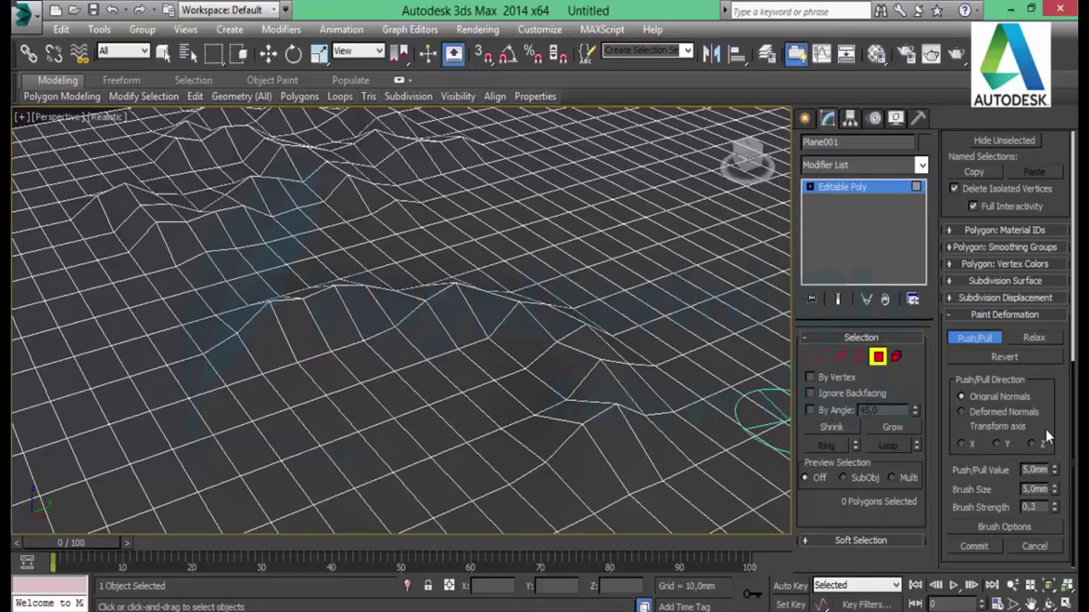
Step: Switch the transform axis to X and push sideways ridges into the flatter mesh
click(970, 445)
mouse_move(449, 436)
mouse_down()
mouse_move(209, 429)
mouse_move(198, 412)
mouse_move(389, 426)
mouse_move(432, 401)
mouse_move(418, 432)
mouse_move(301, 397)
mouse_move(377, 389)
mouse_move(459, 438)
mouse_move(517, 425)
mouse_up()
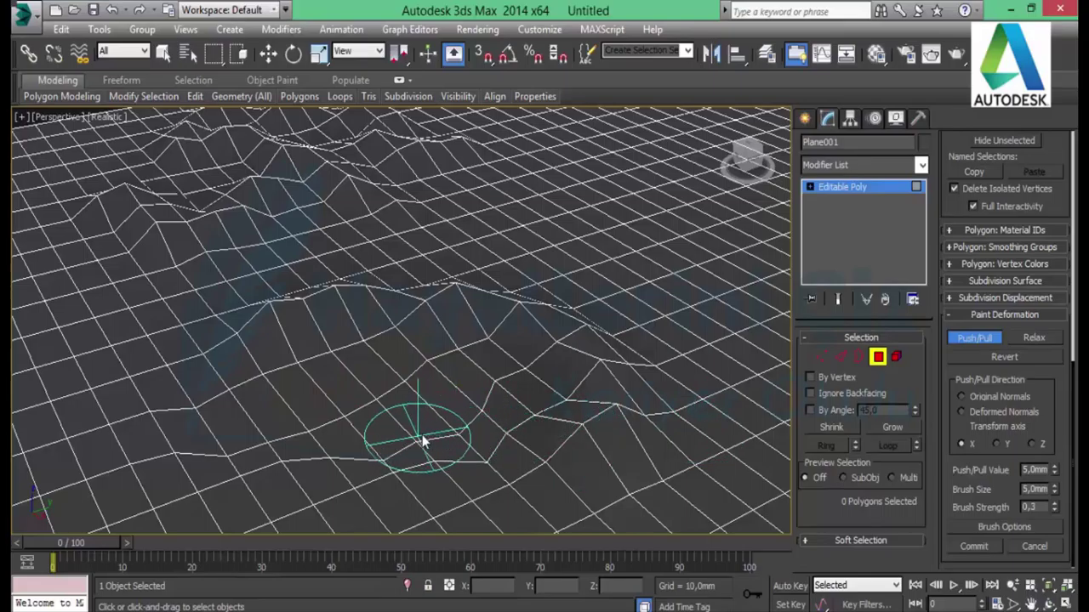
mouse_move(408, 440)
mouse_down()
mouse_move(340, 449)
mouse_move(371, 459)
mouse_up()
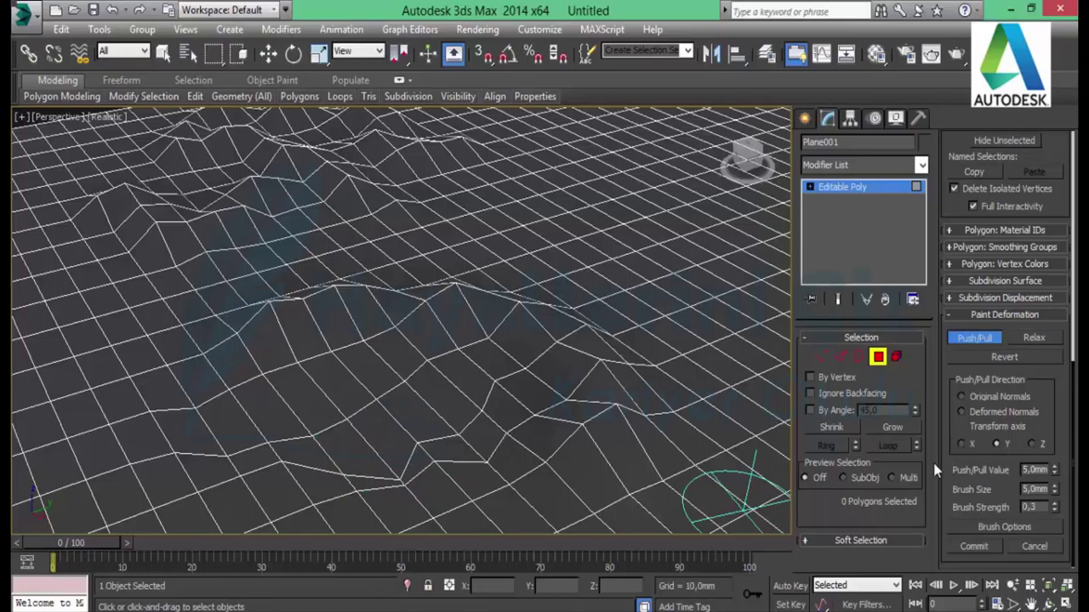
mouse_move(693, 375)
middle_down()
mouse_move(486, 389)
mouse_move(465, 407)
middle_up()
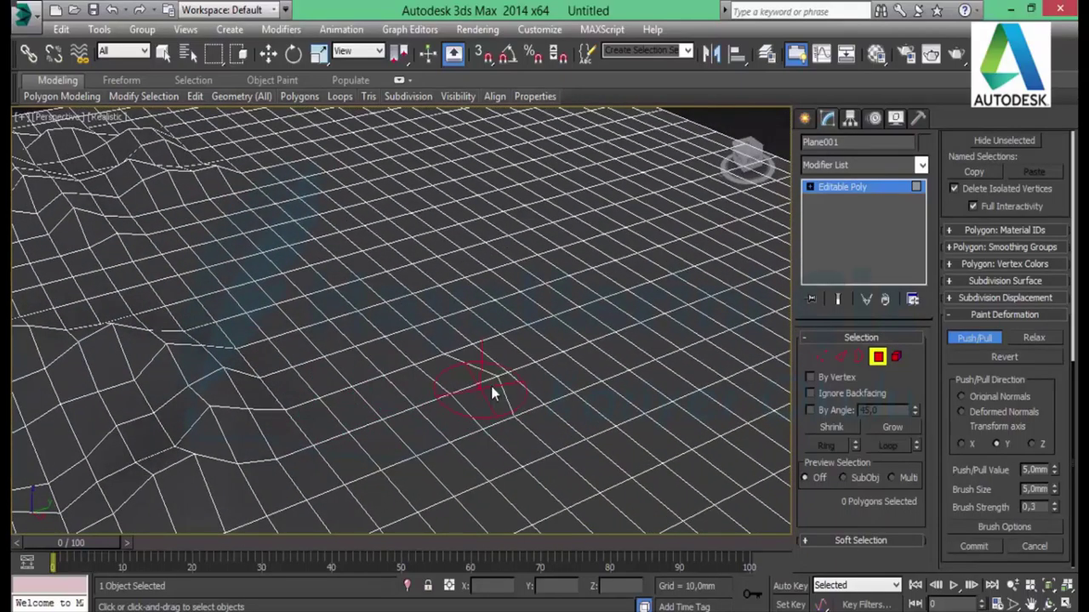
drag(491, 386, 582, 350)
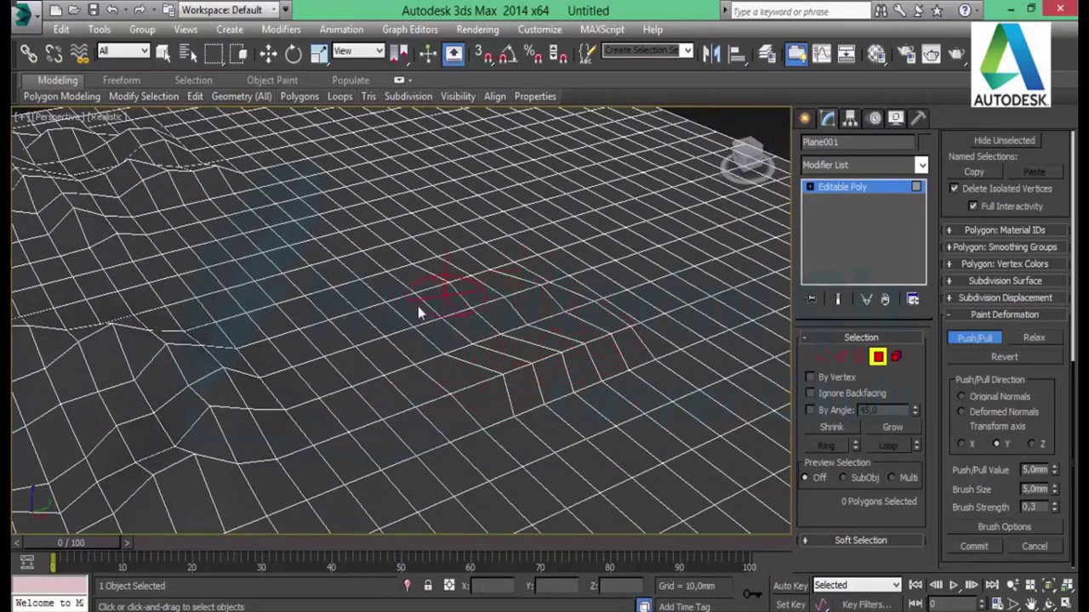
drag(418, 306, 390, 426)
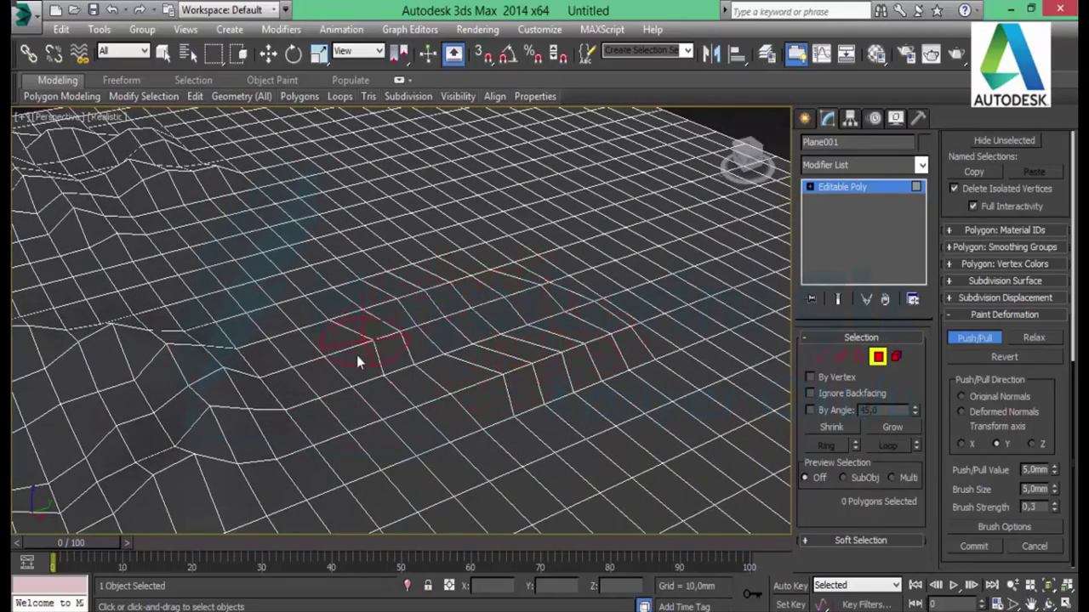
Step: Switch to the Z axis and paint a raised ridge down from the earlier peak
click(1033, 444)
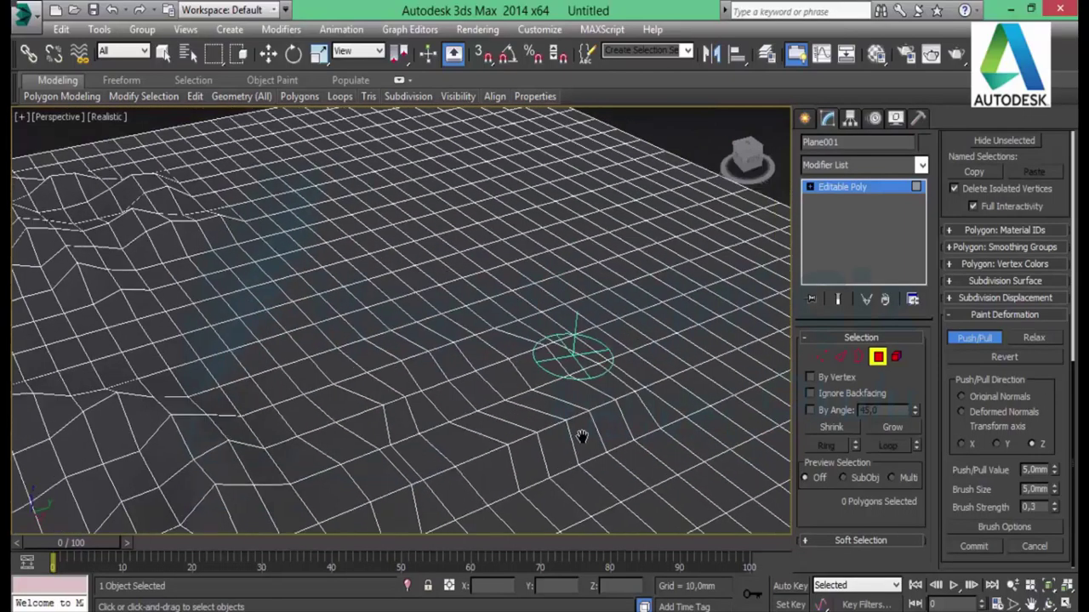
middle_drag(582, 436, 463, 412)
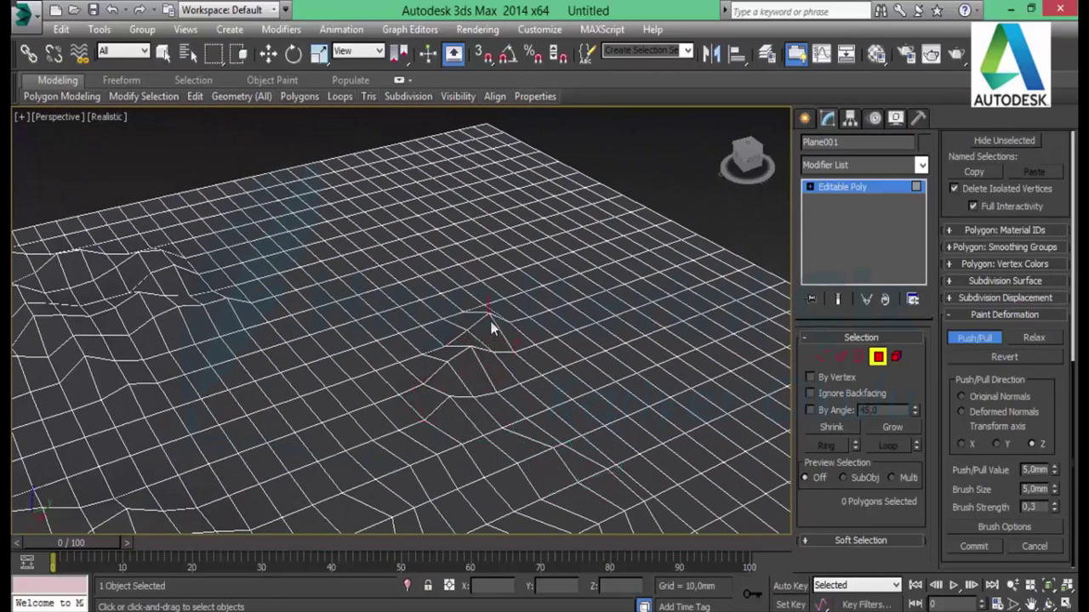
drag(510, 295, 712, 393)
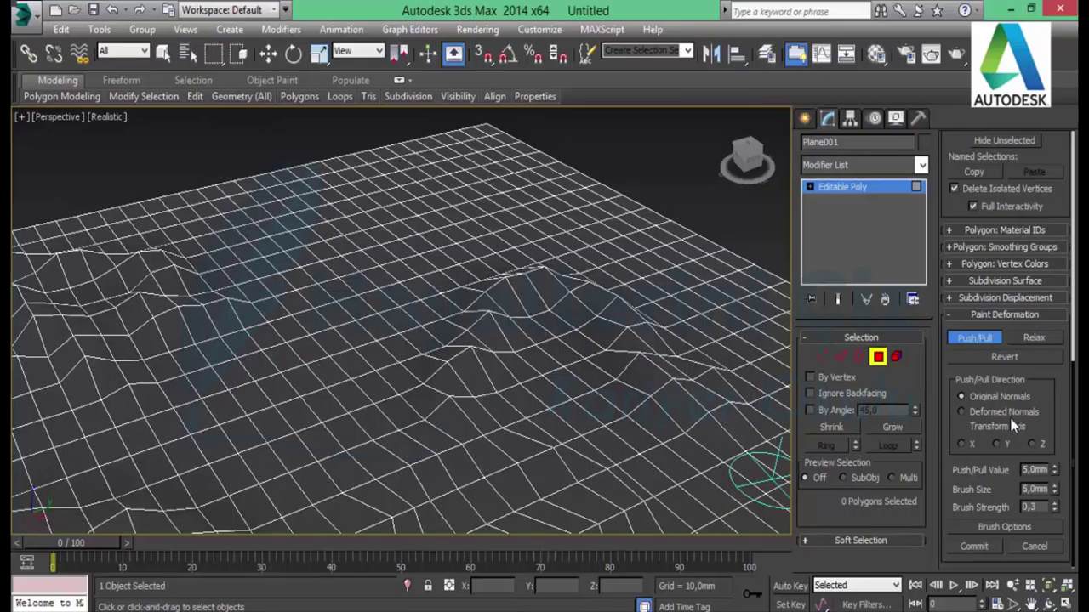
Step: Set push/pull direction to Deformed Normals and add more bumps across the plane
click(980, 414)
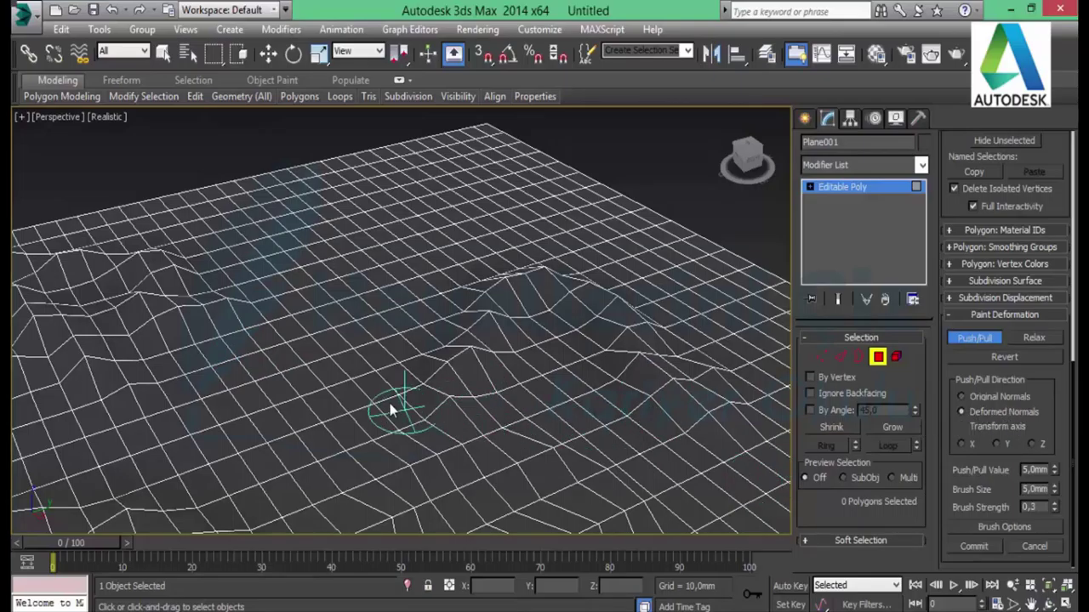
mouse_move(352, 333)
mouse_down()
mouse_move(487, 221)
mouse_move(365, 203)
mouse_up()
mouse_move(308, 242)
mouse_down()
mouse_move(282, 351)
mouse_move(238, 417)
mouse_move(290, 460)
mouse_move(373, 417)
mouse_move(416, 343)
mouse_move(600, 352)
mouse_move(692, 400)
mouse_move(495, 418)
mouse_up()
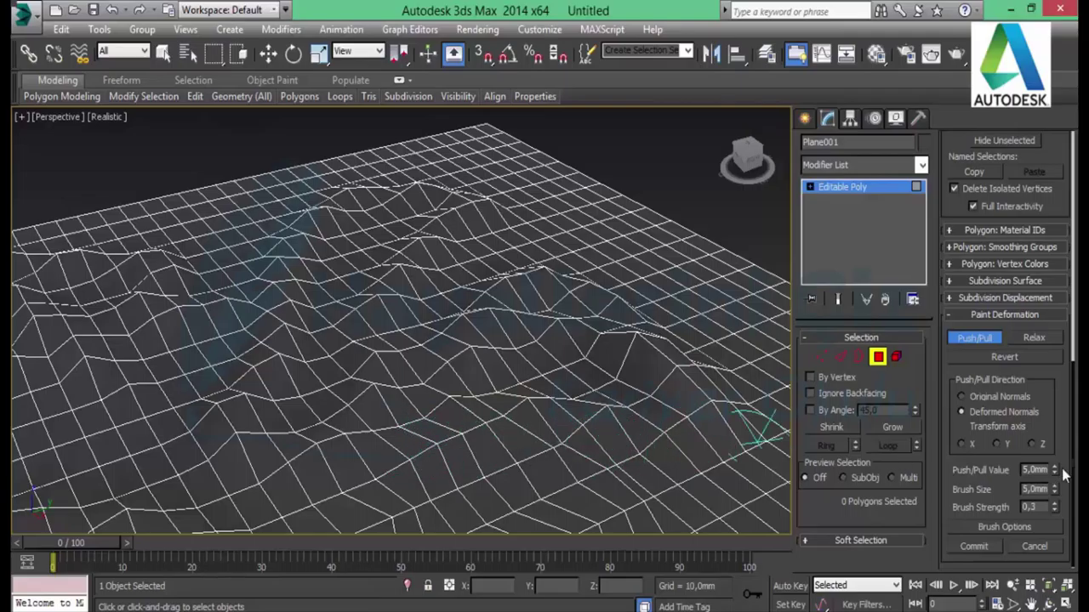
click(1011, 526)
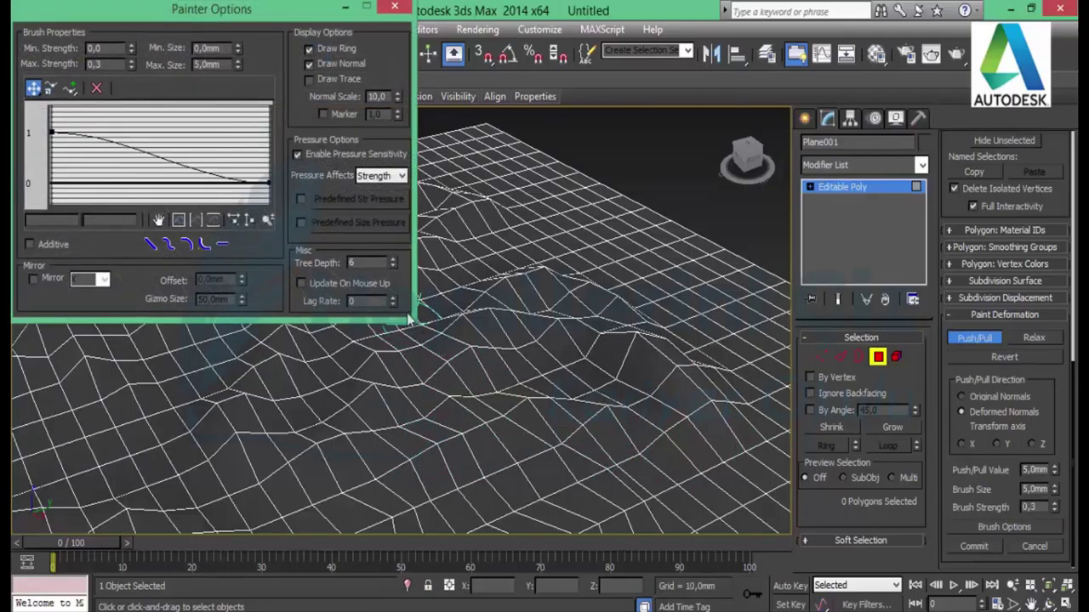
drag(327, 20, 549, 135)
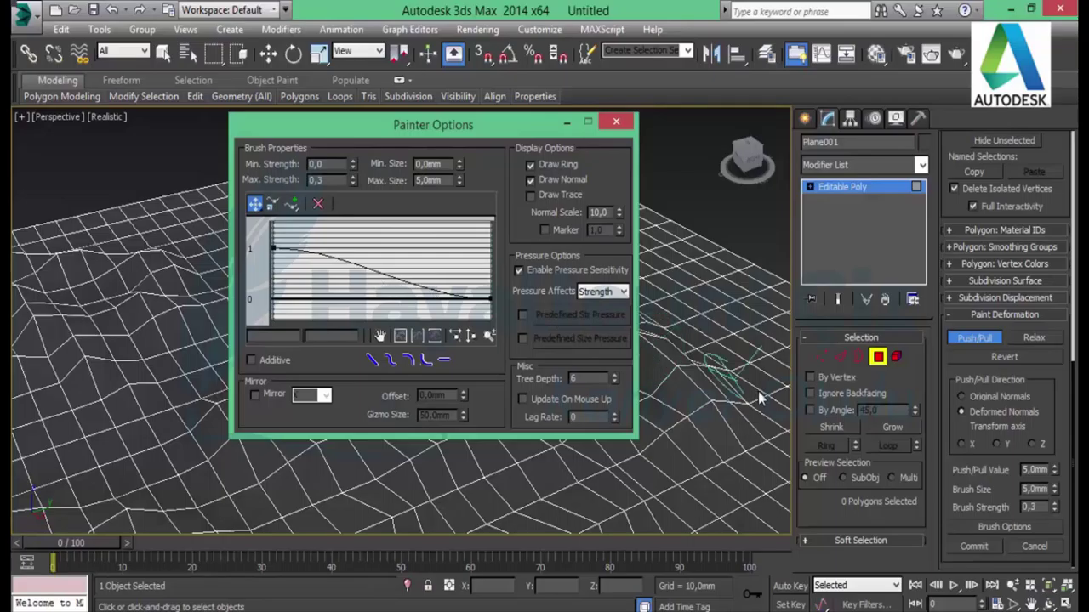
click(605, 291)
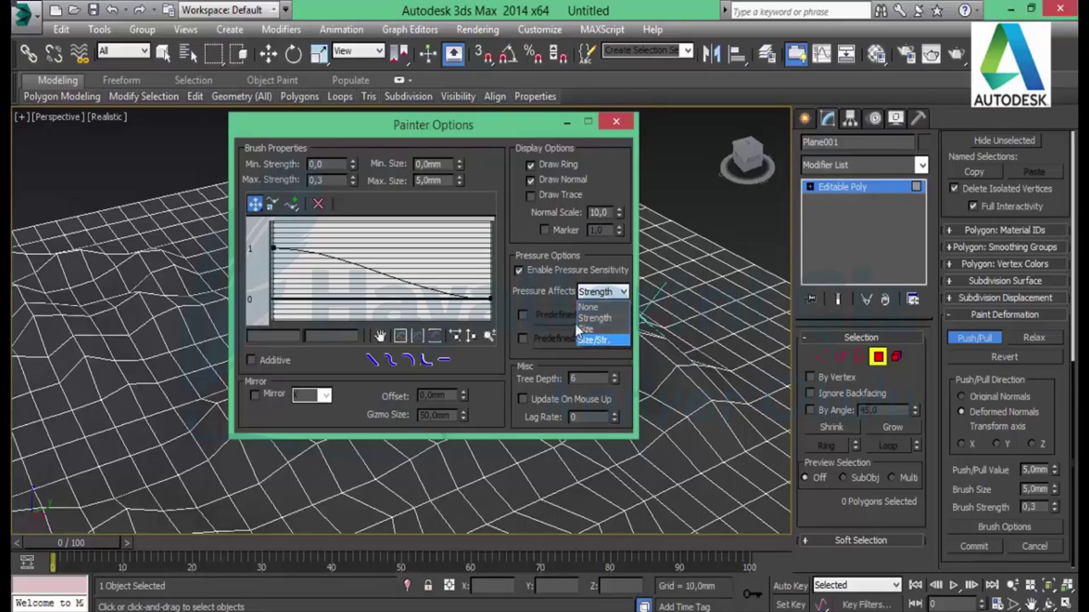
click(527, 225)
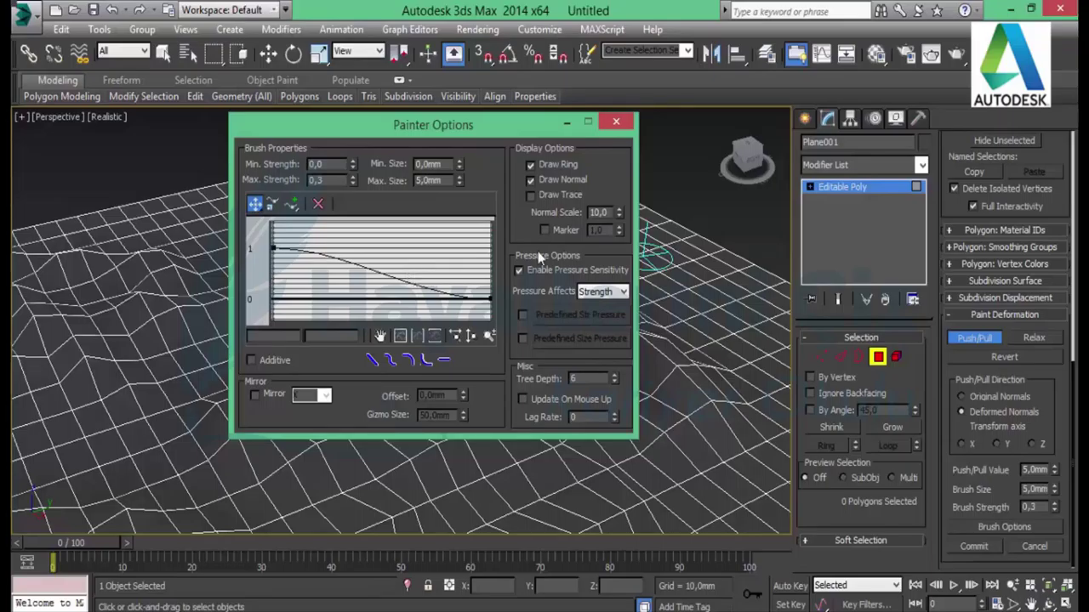
click(616, 123)
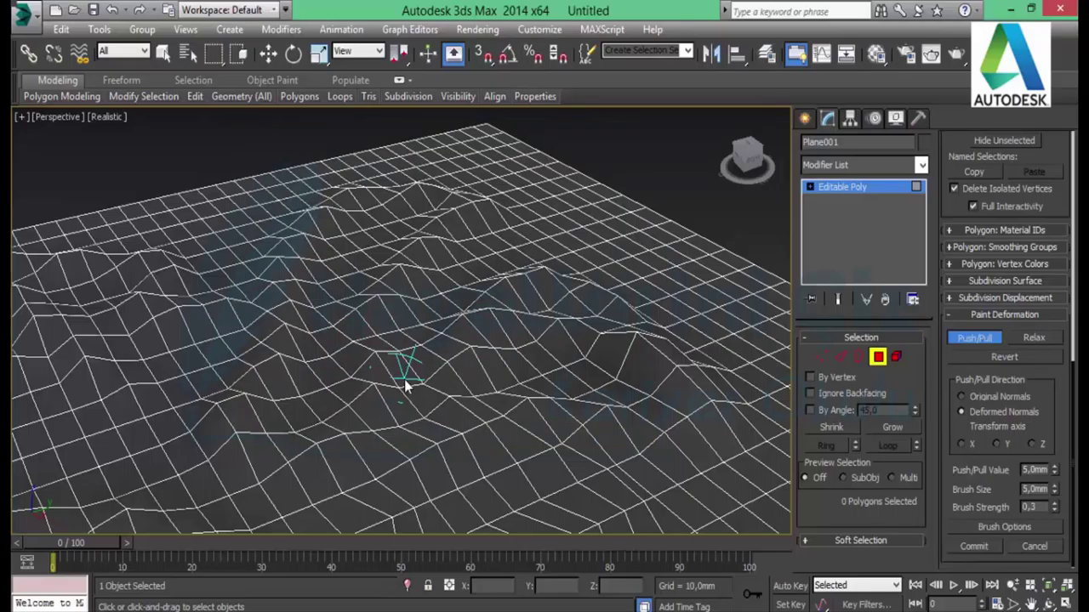
Step: Orbit and pan the Perspective view to inspect the rippled plane
alt+middle_drag(346, 398, 491, 306)
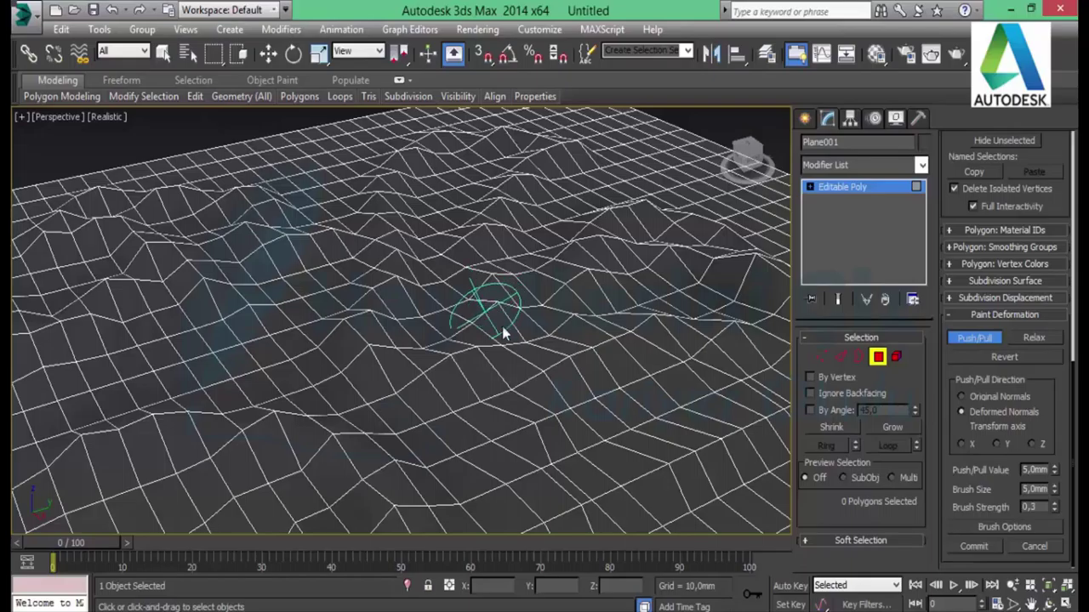
middle_drag(617, 426, 680, 263)
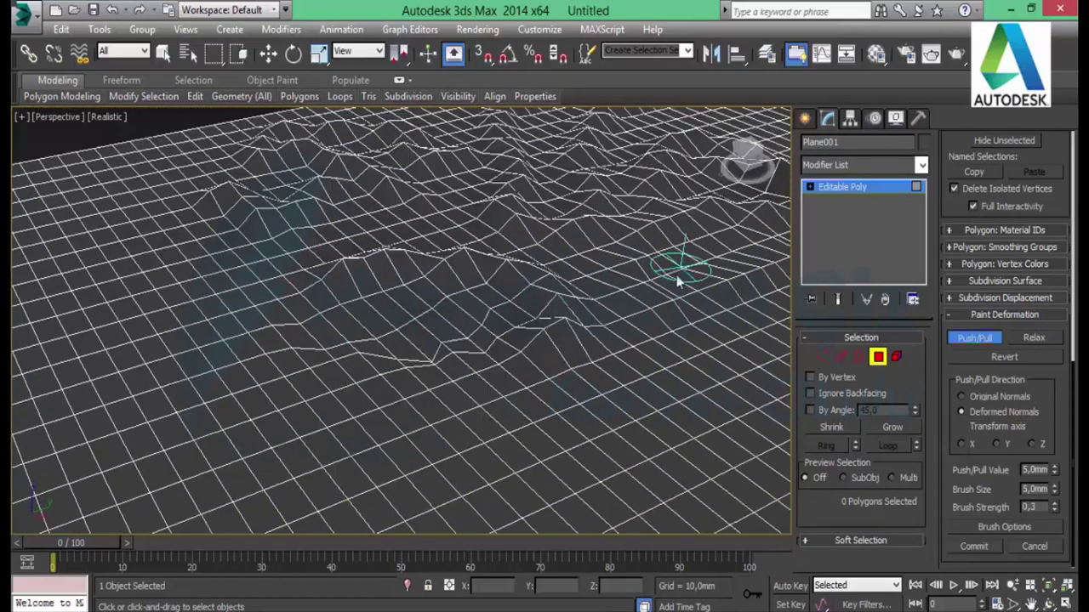
middle_drag(558, 291, 382, 357)
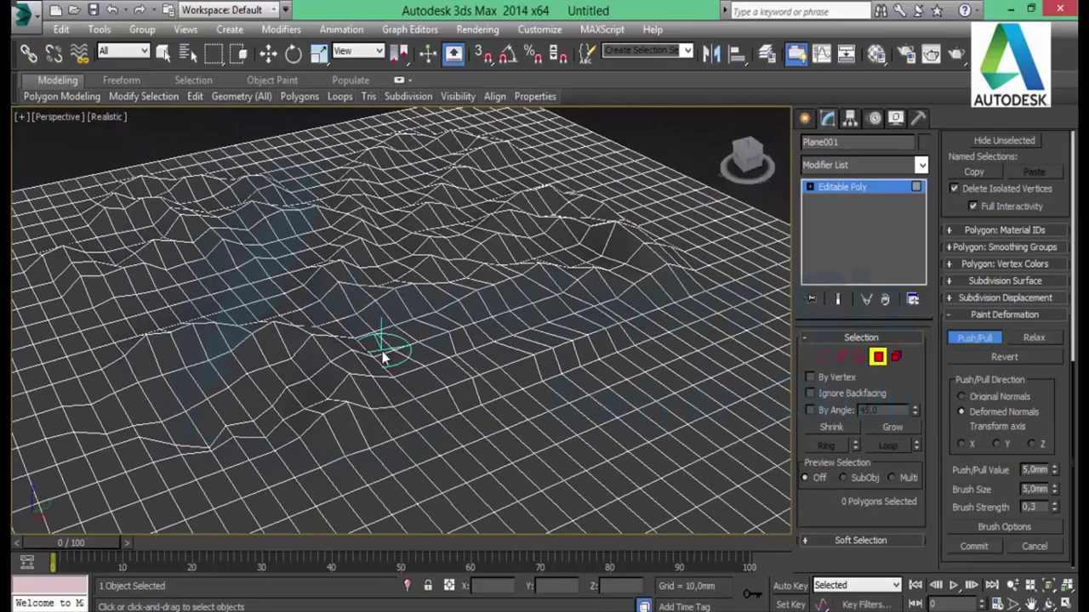